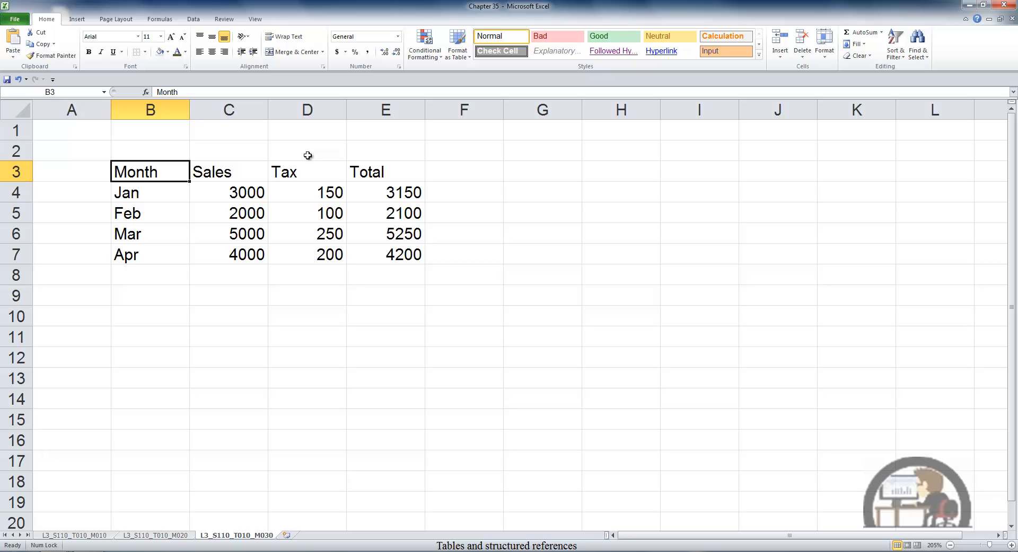
- Convert the sales data in B3:E7 into a table with headers and name it Table1
key(ctrl+t)
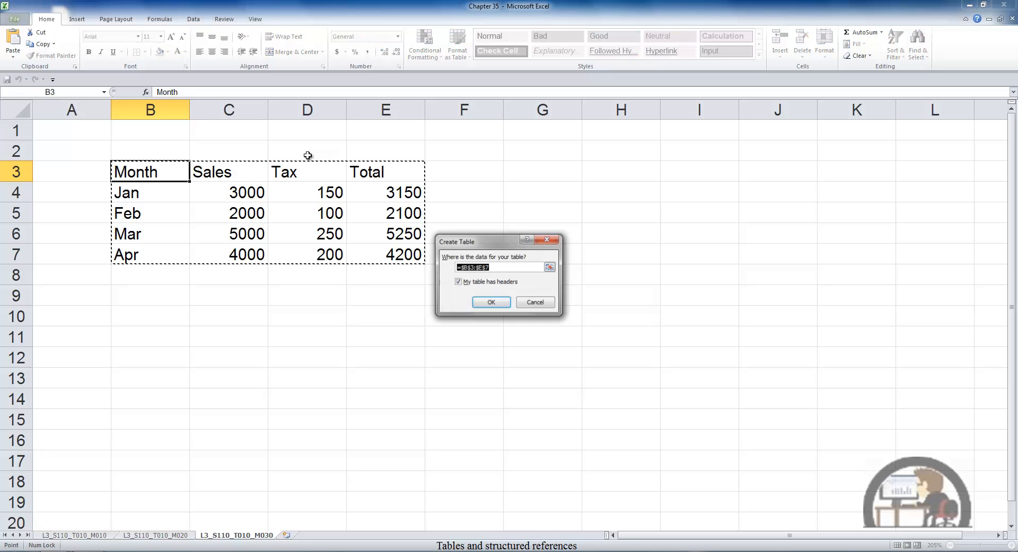
click(496, 303)
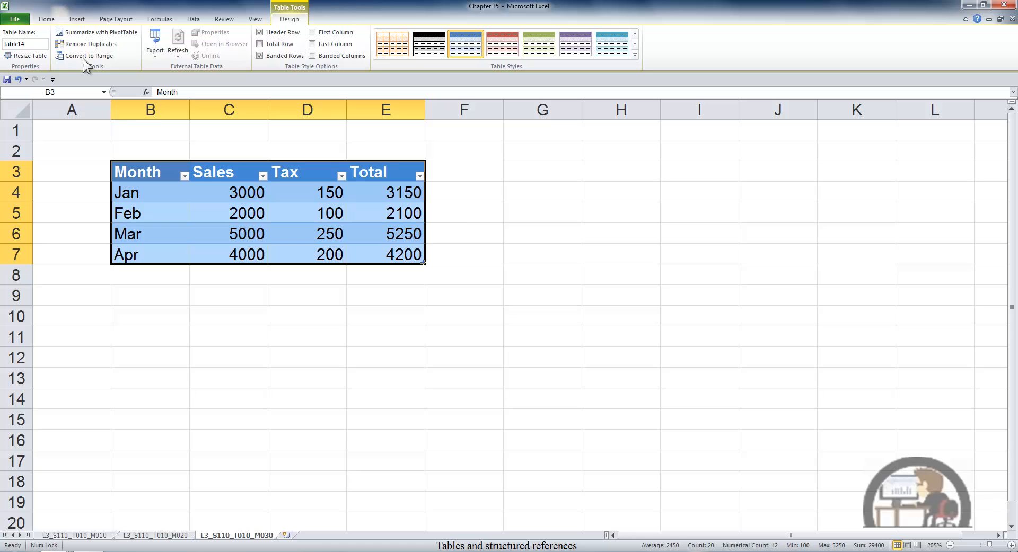
click(39, 43)
click(39, 43)
- Sum the Sales column in G4 with the structured reference formula =SUM(Table1[Sales]) and check the range it refers to
click(540, 194)
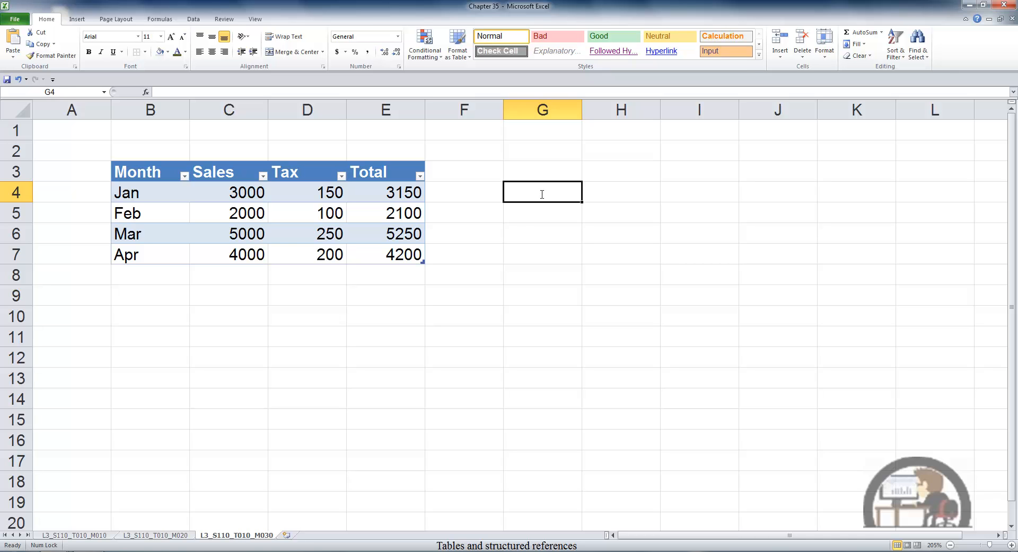
text(=sum)
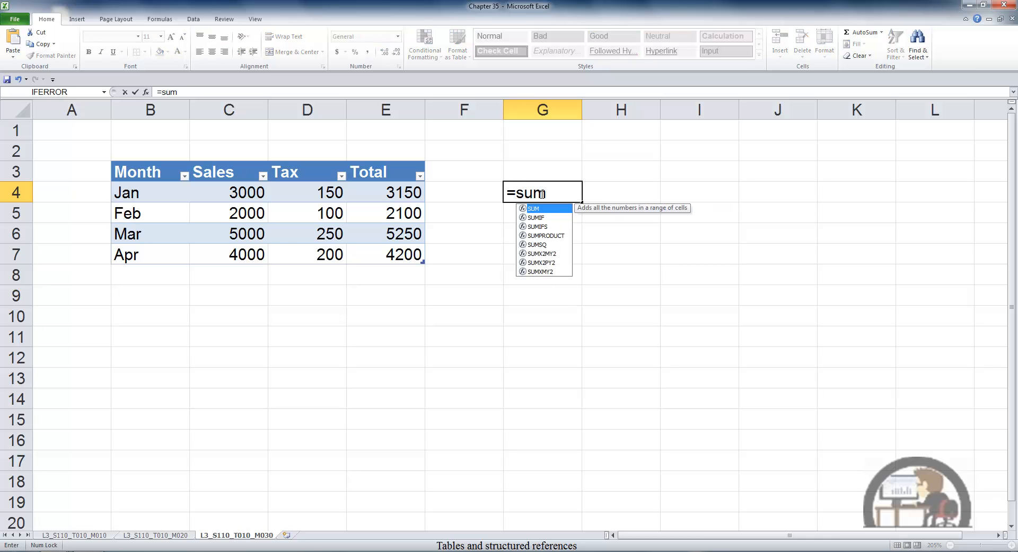
key(Tab)
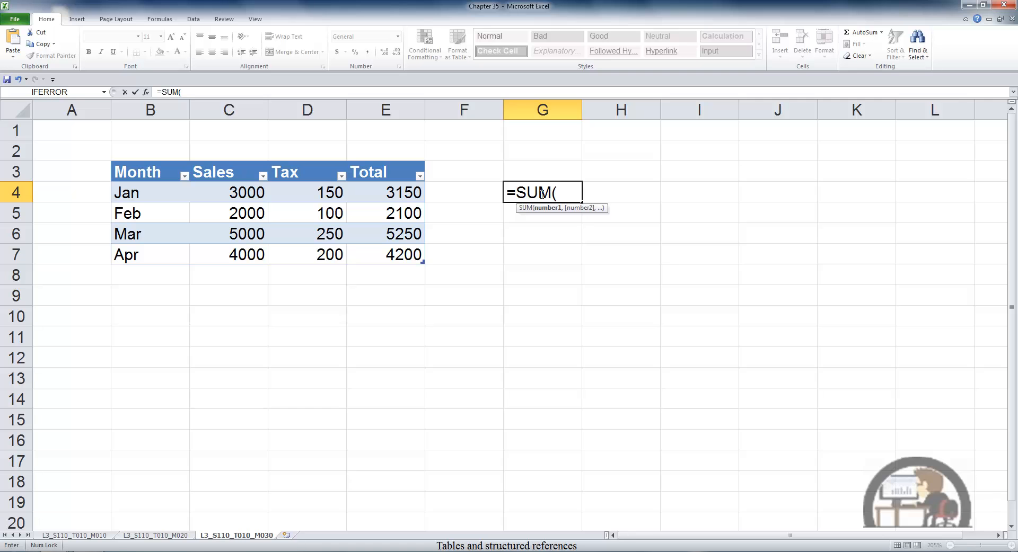
click(234, 160)
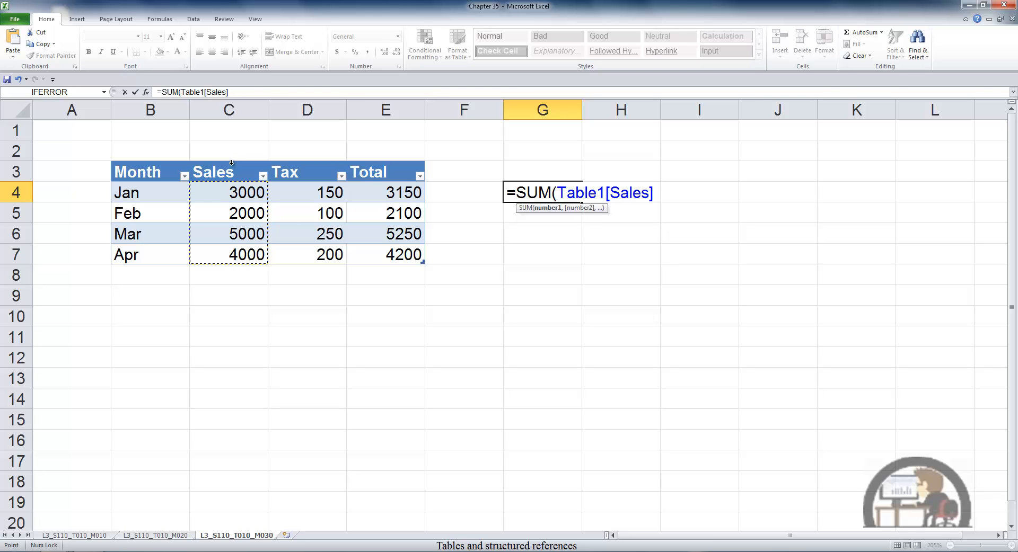
key(ctrl+Return)
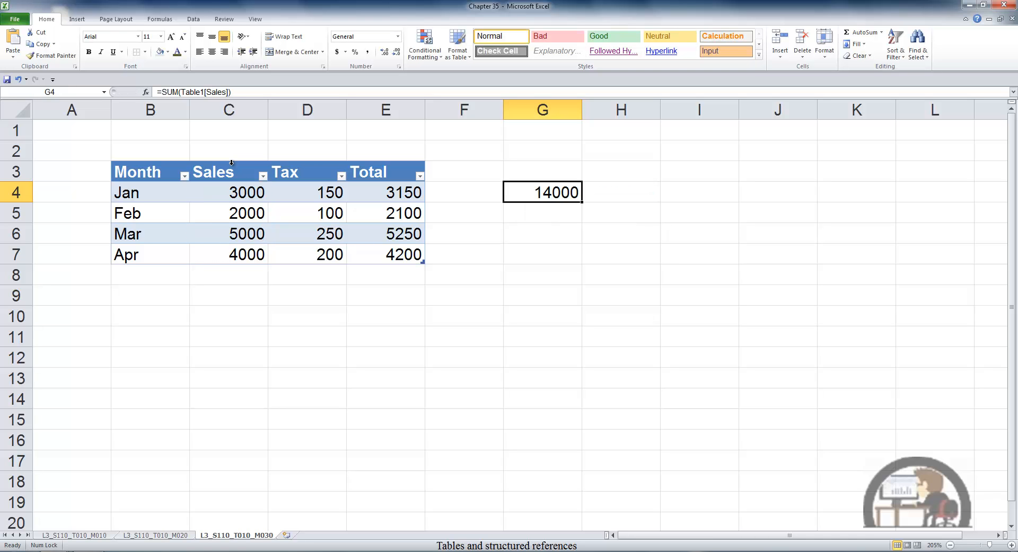
key(F2)
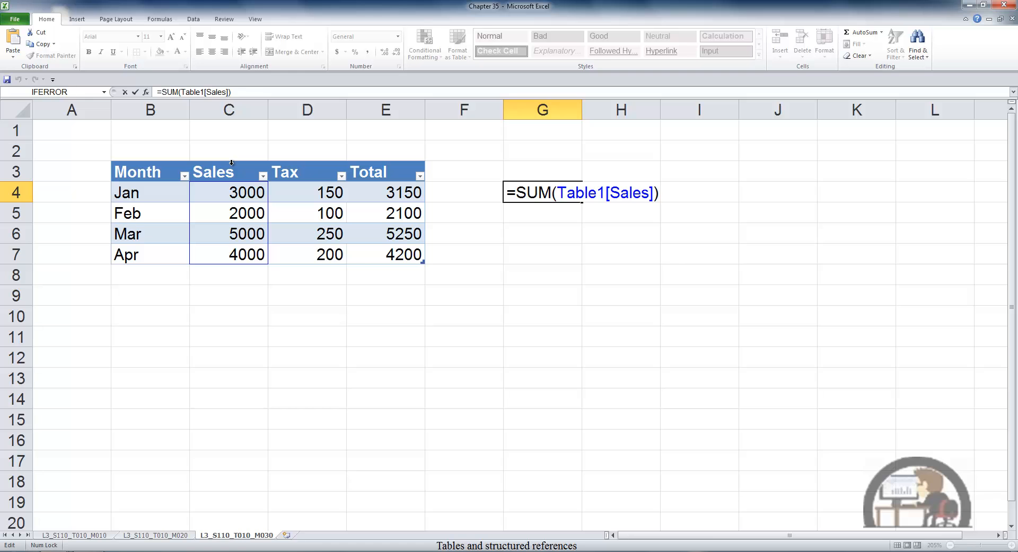
key(ctrl+Return)
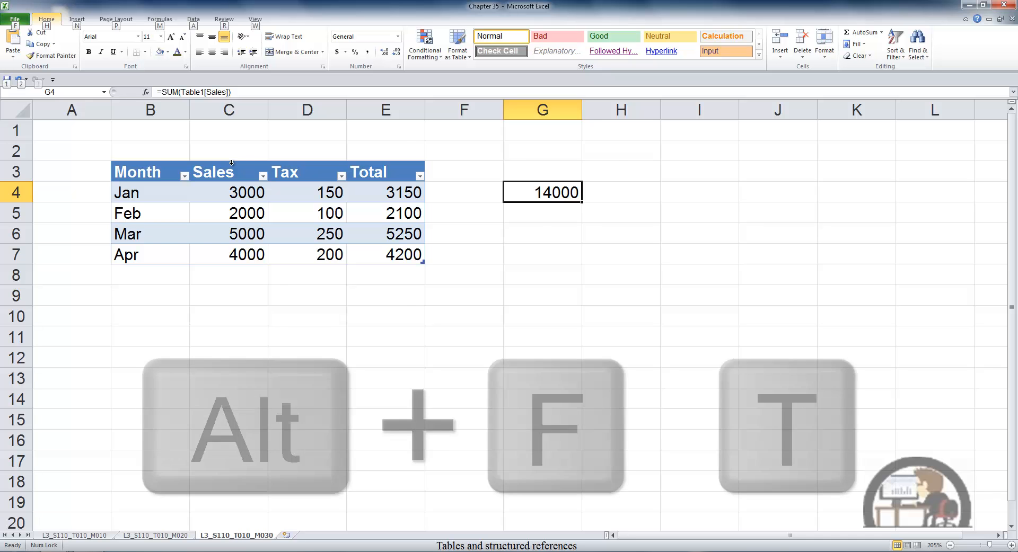
- Turn off the option to use table names in formulas
key(alt+f)
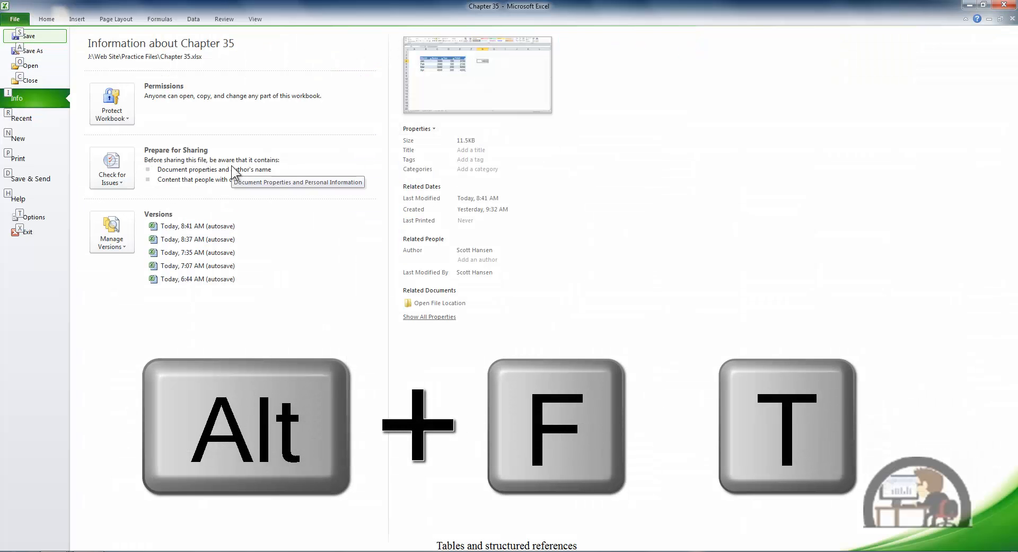
key(t)
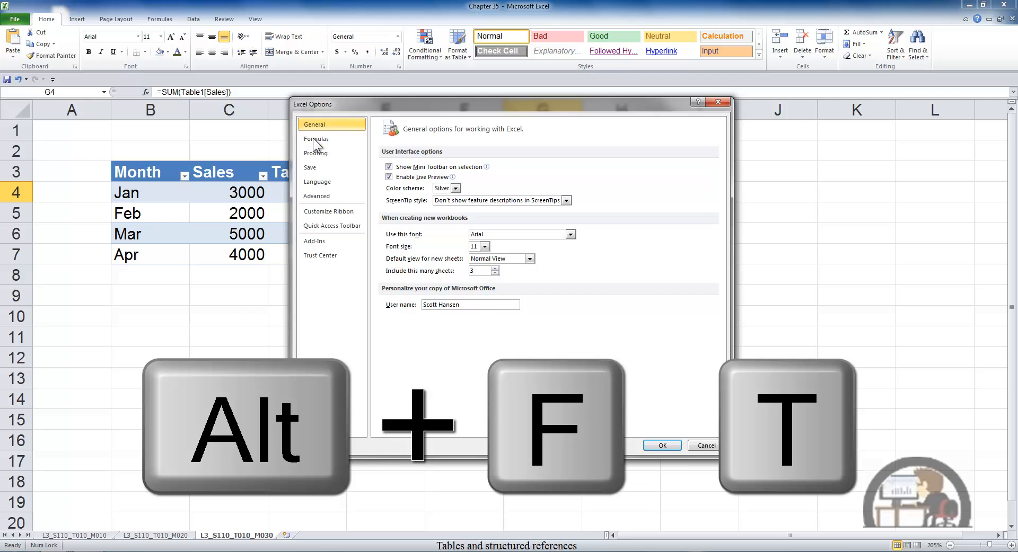
click(316, 138)
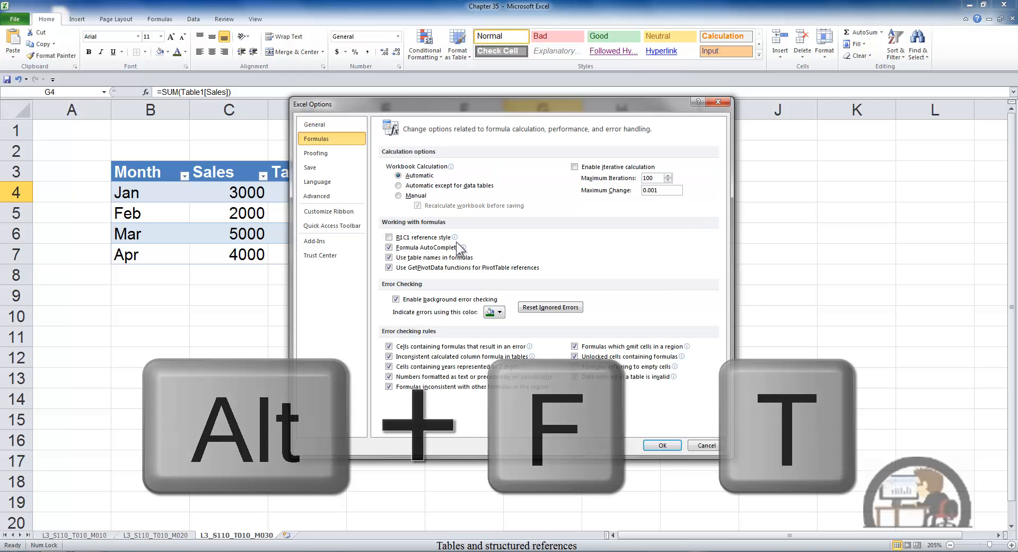
click(389, 257)
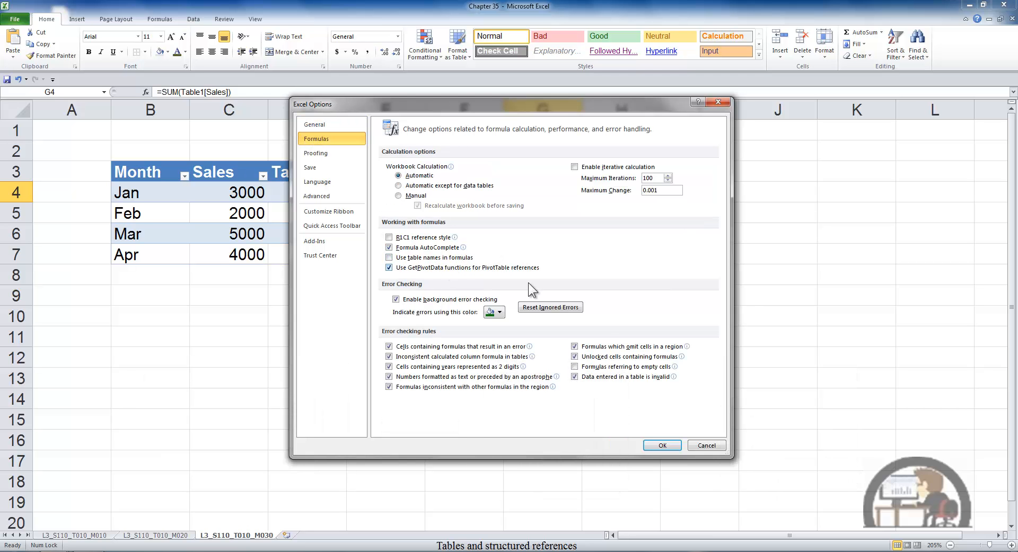
click(663, 446)
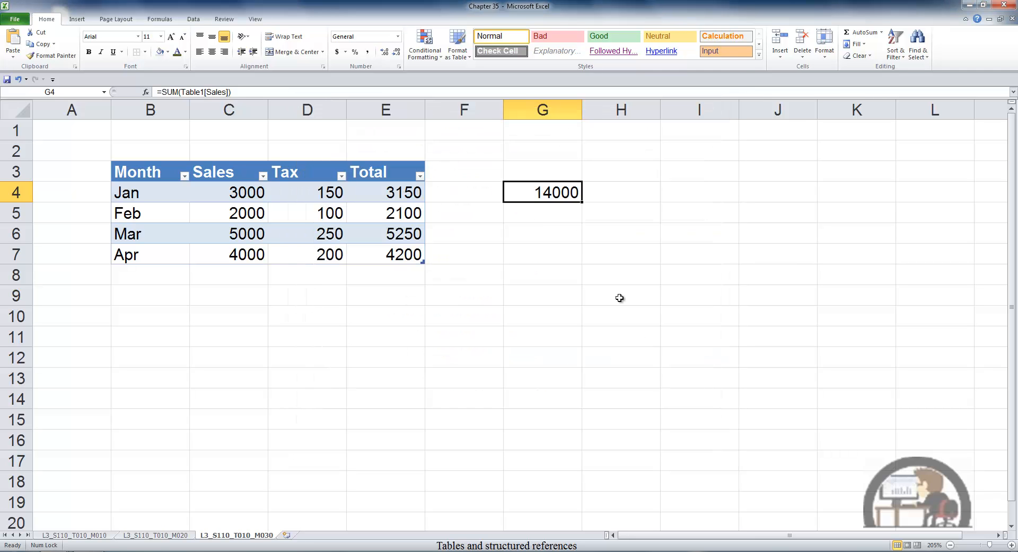
- Enter a SUM formula in G6 that totals the table's Sales column as C4:C7
click(519, 233)
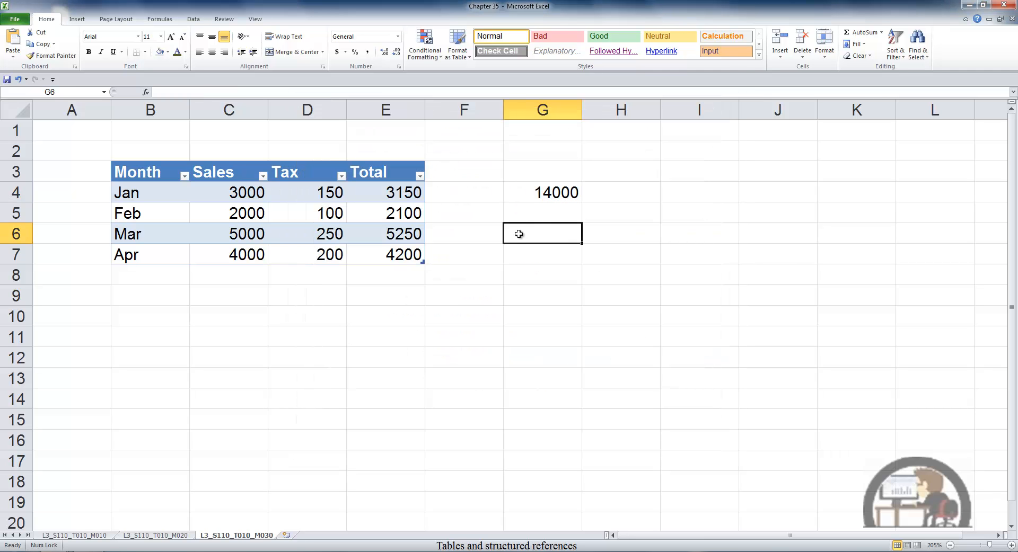
text(=su)
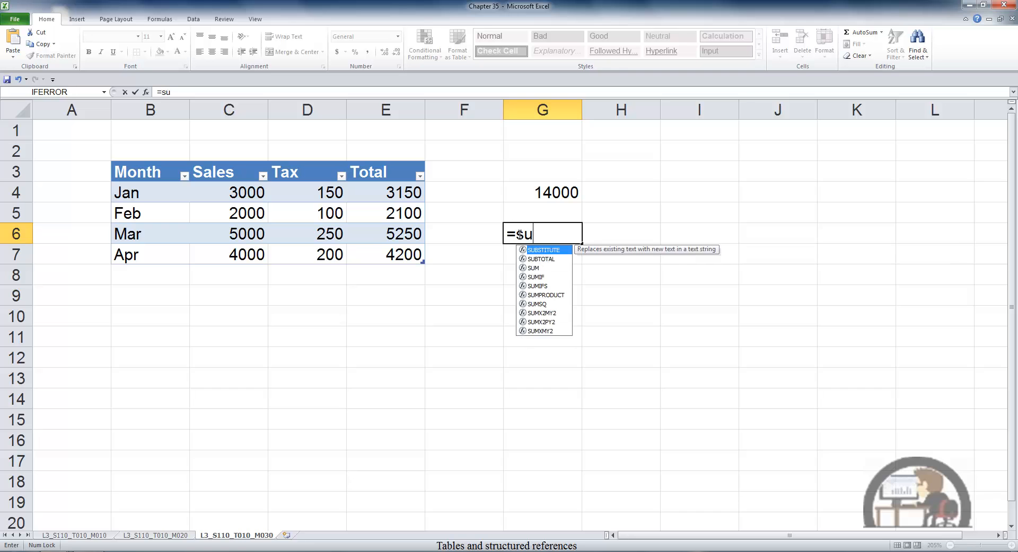
key(Tab)
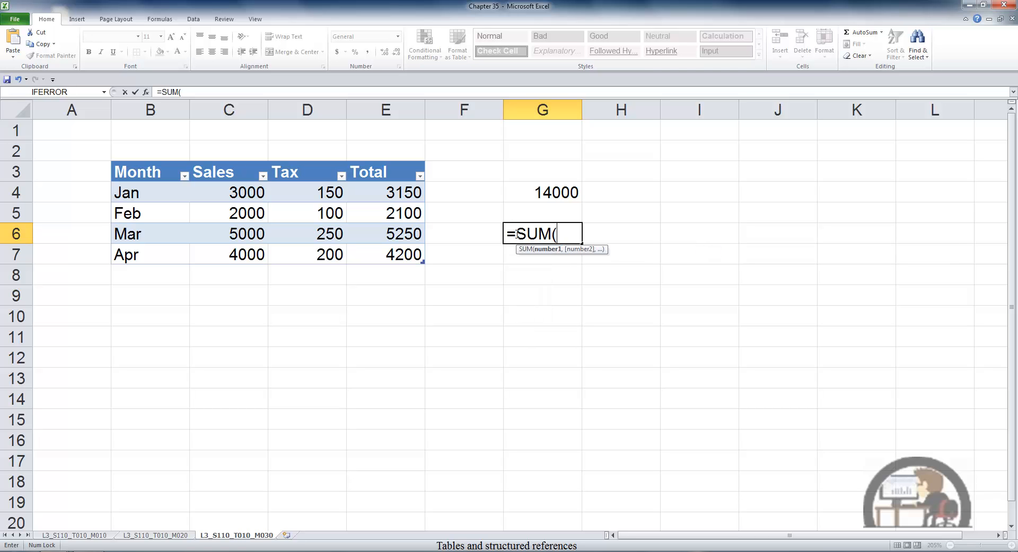
click(237, 159)
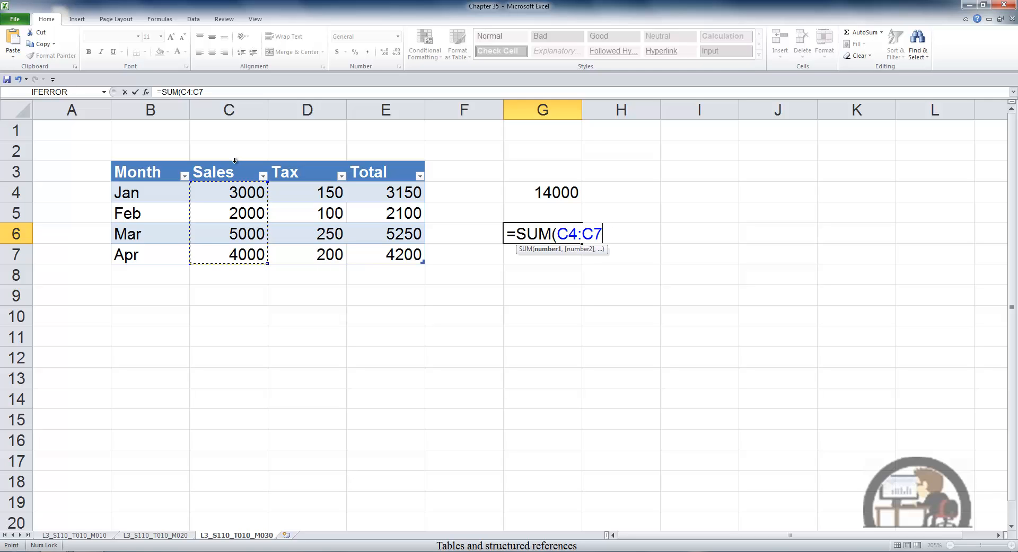
key(ctrl+Return)
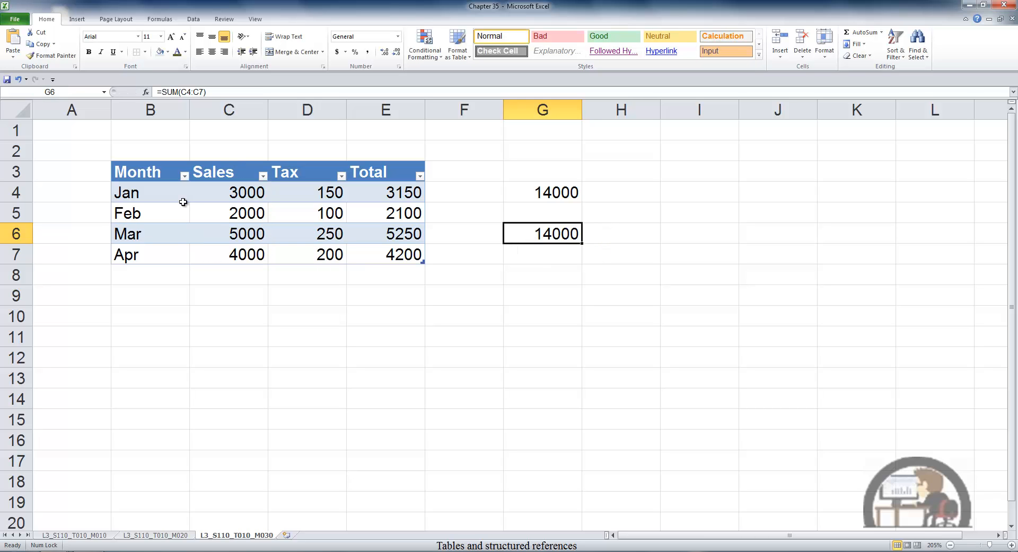
- Add a May row with sales of 5000 below April, and compare the formulas in G4 and G6
click(148, 276)
text(May)
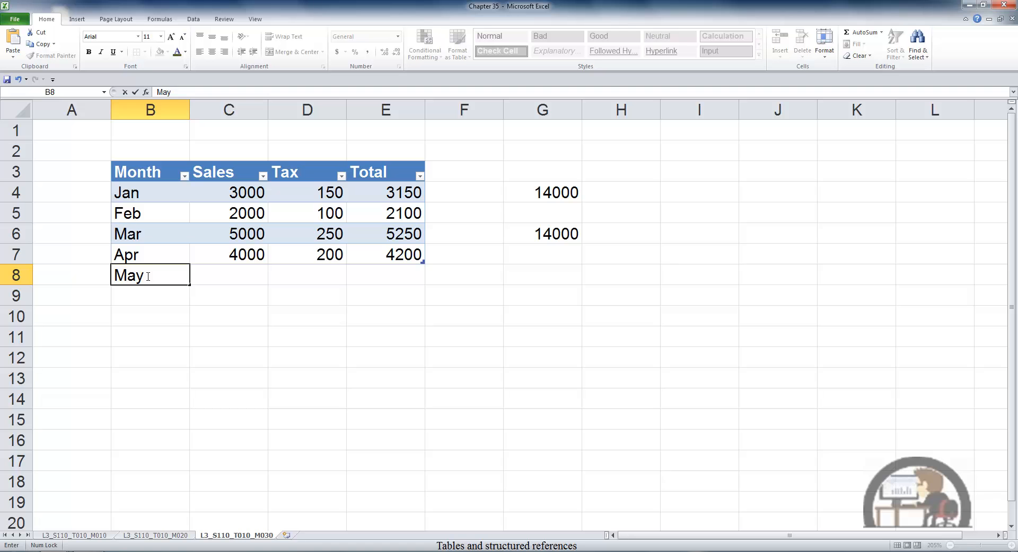
key(Tab)
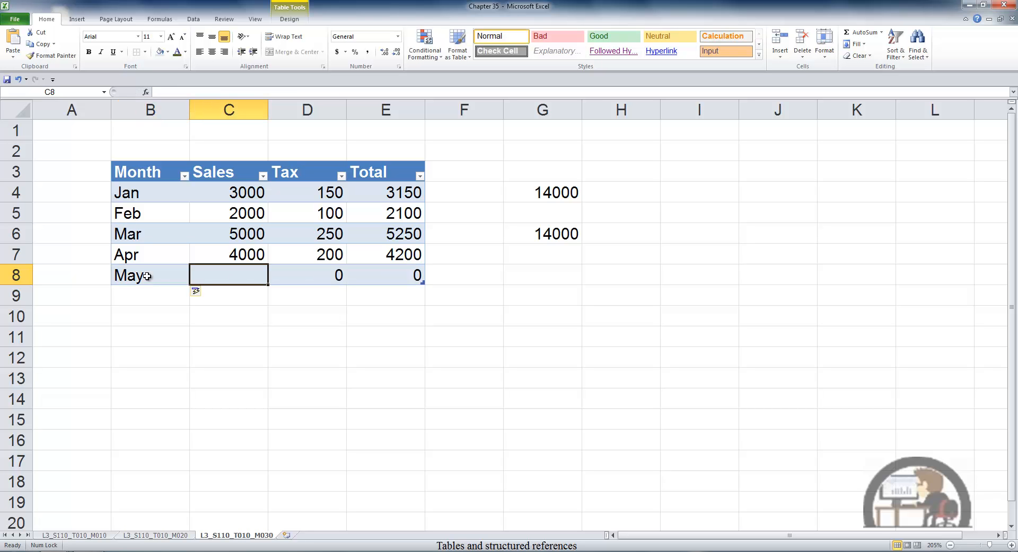
text(5000)
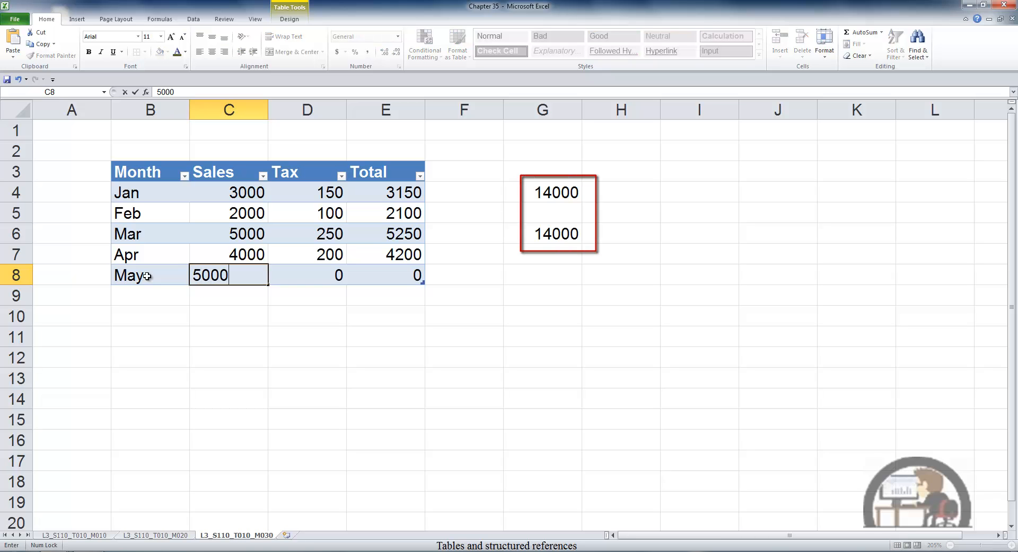
key(ctrl+Return)
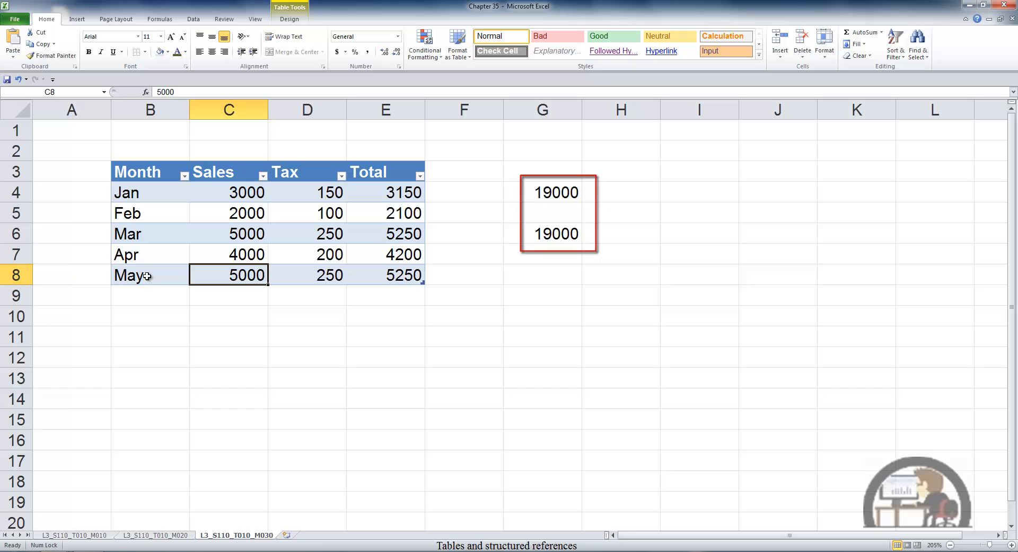
click(565, 189)
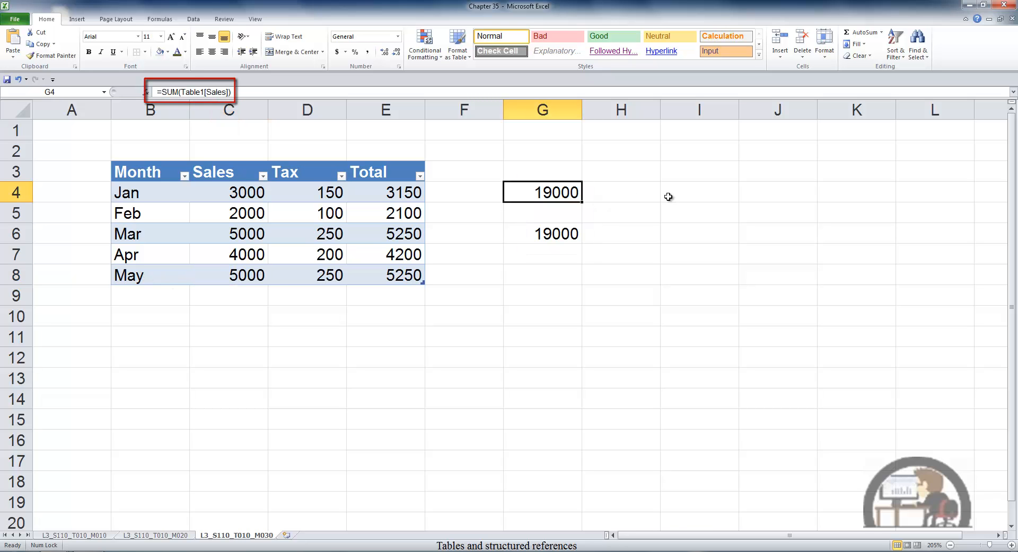
key(Down)
key(Down)
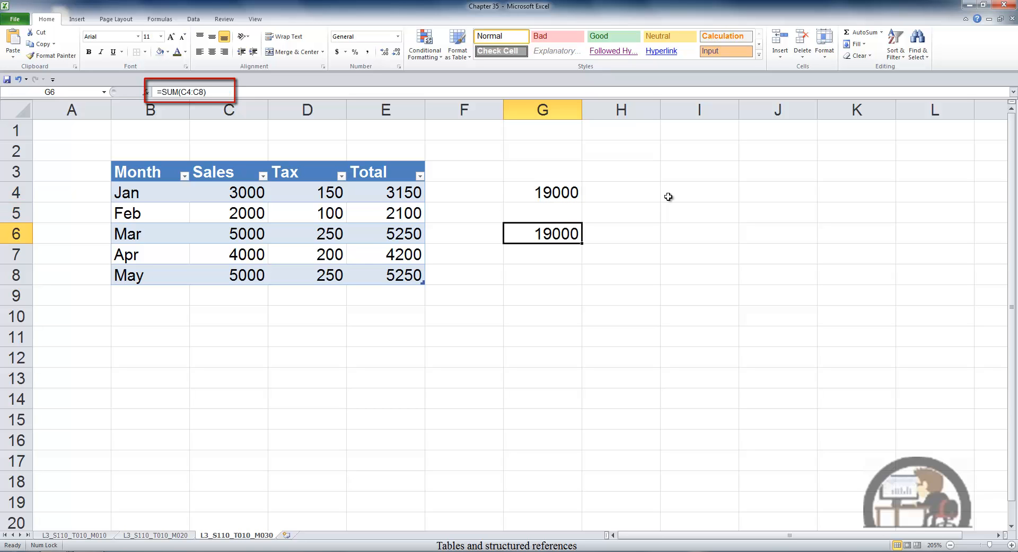
- Enter the structured reference formula =SUM(Table1[Sales]) in the emptied cell G4 to total the Sales column
key(Up)
key(Up)
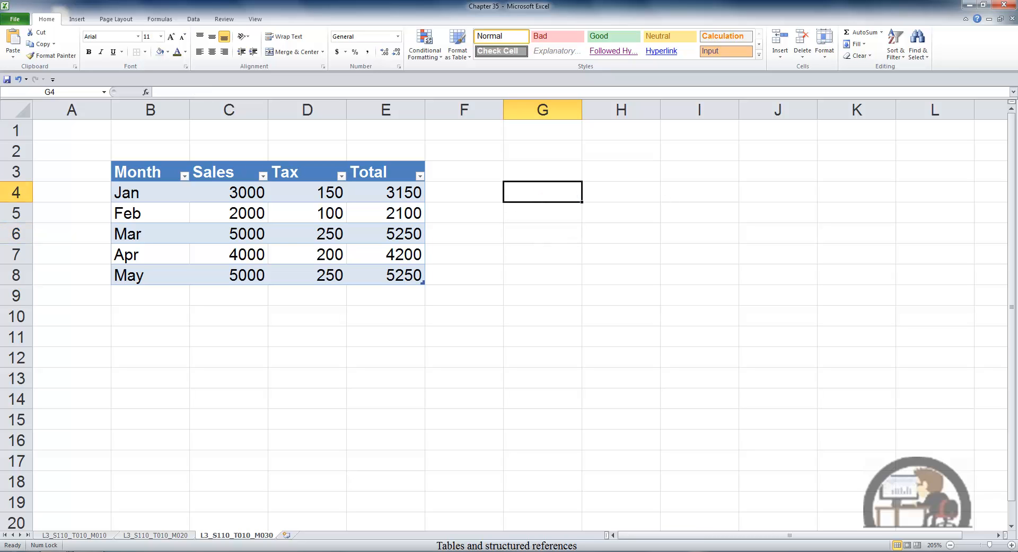
text(=)
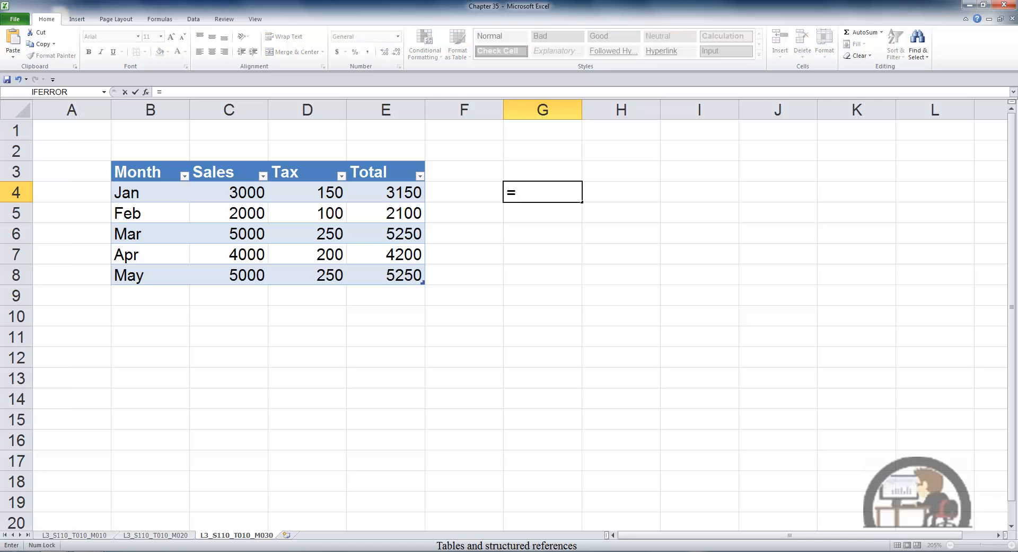
text(sum)
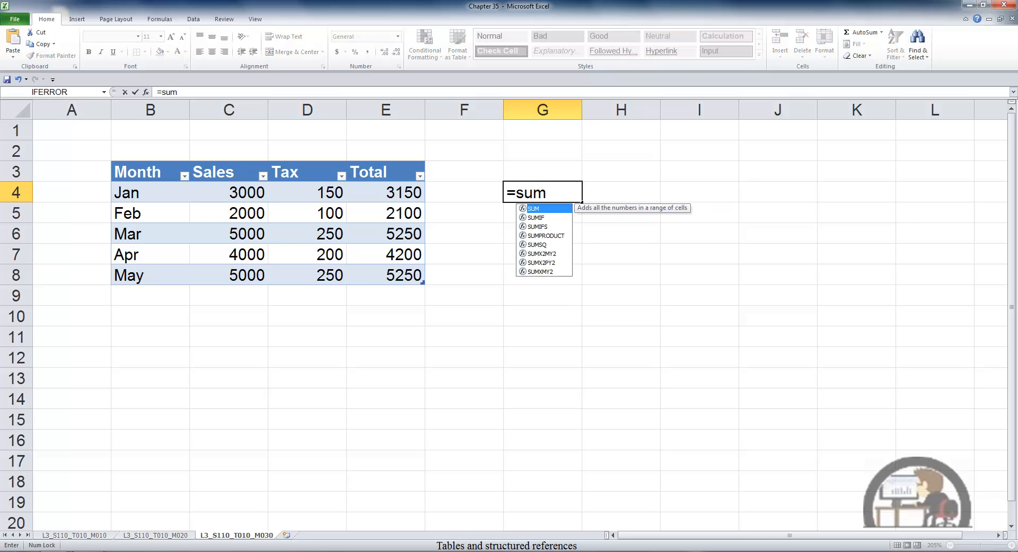
key(Tab)
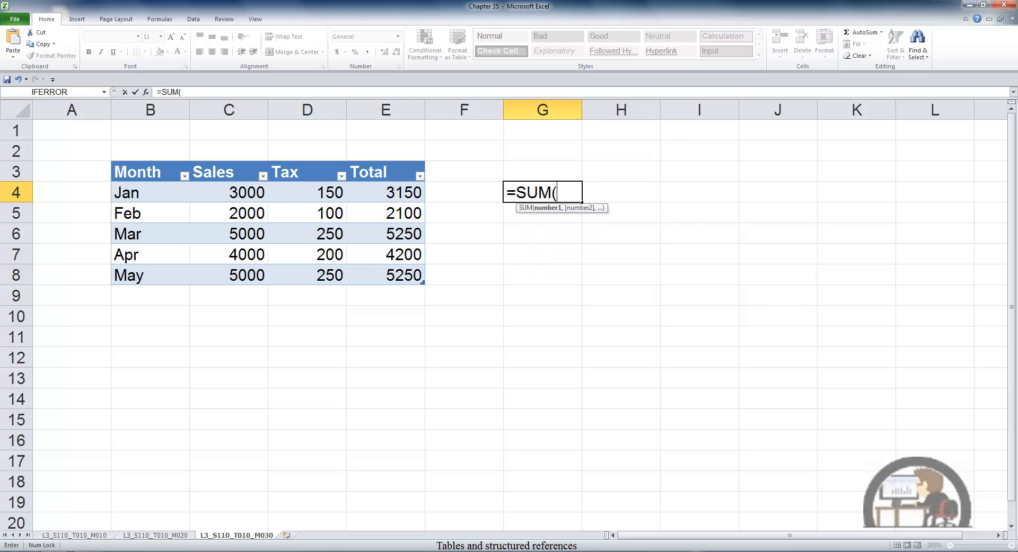
text(tab)
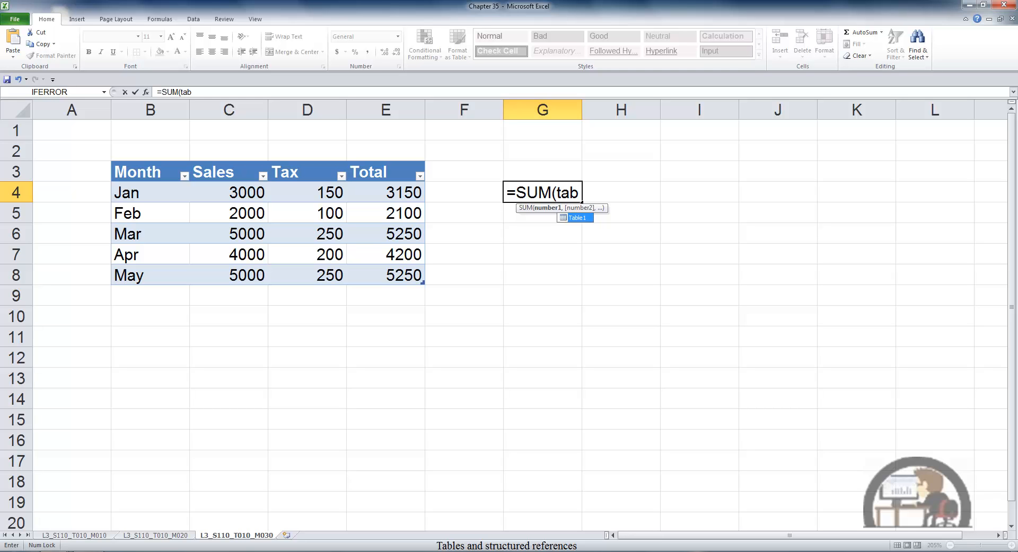
key(Tab)
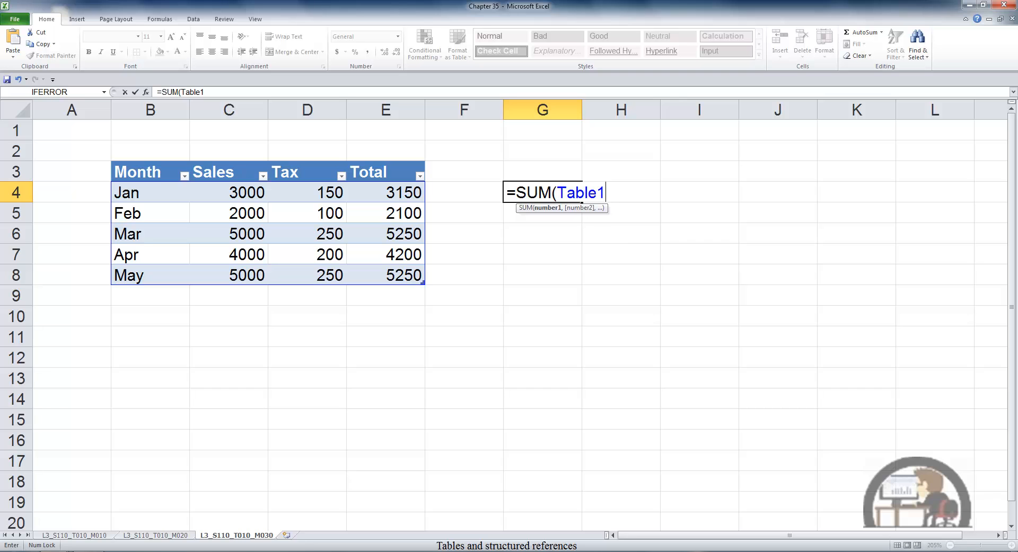
text([)
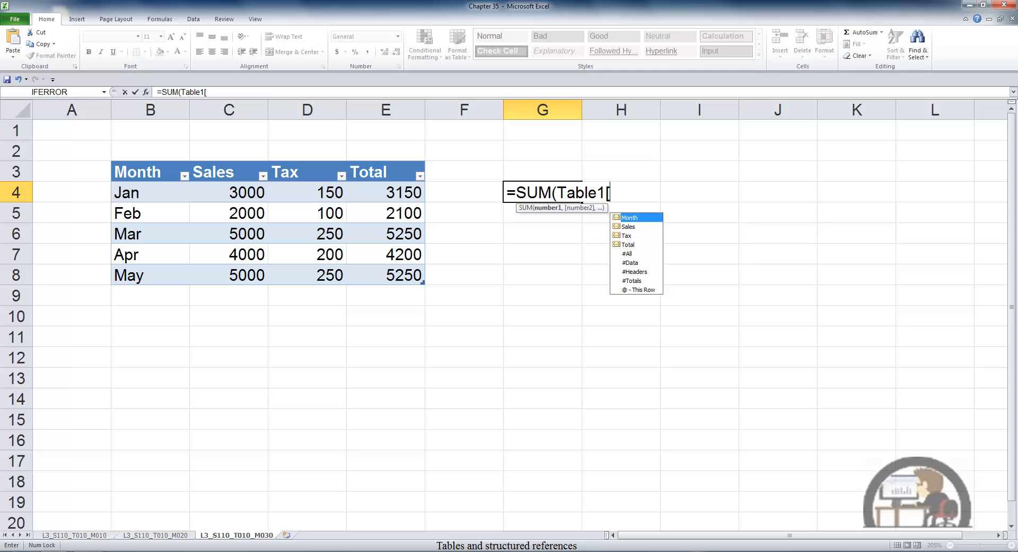
key(Down)
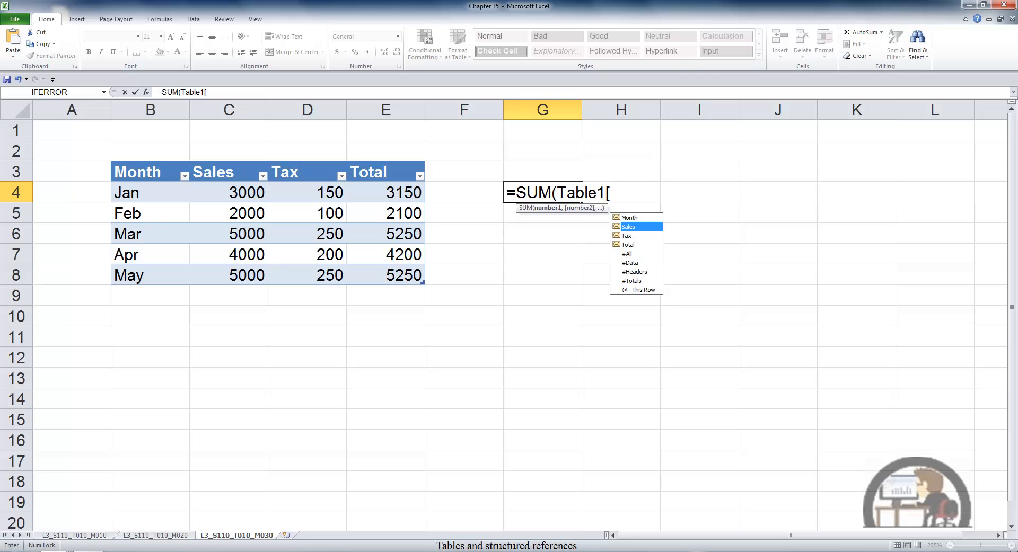
key(Tab)
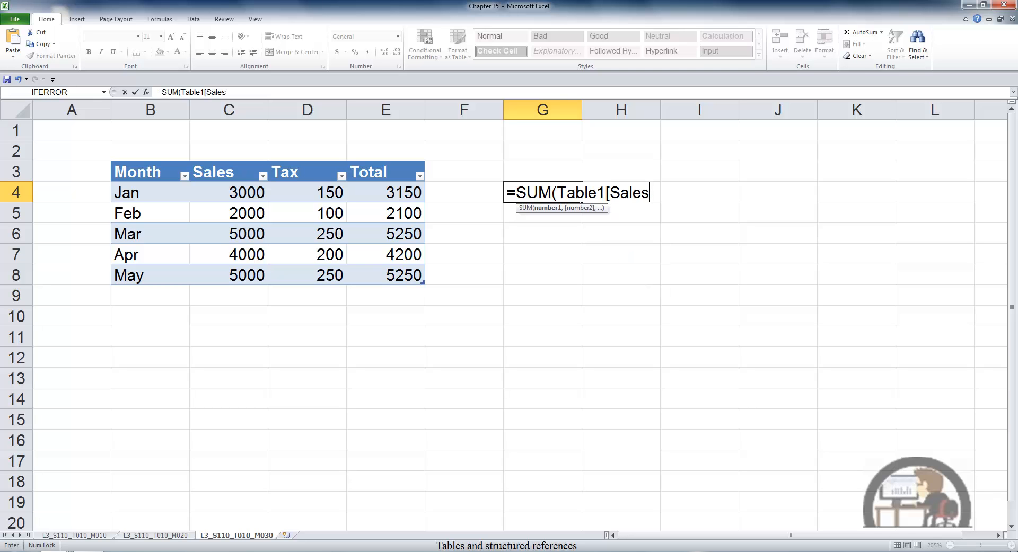
text(])
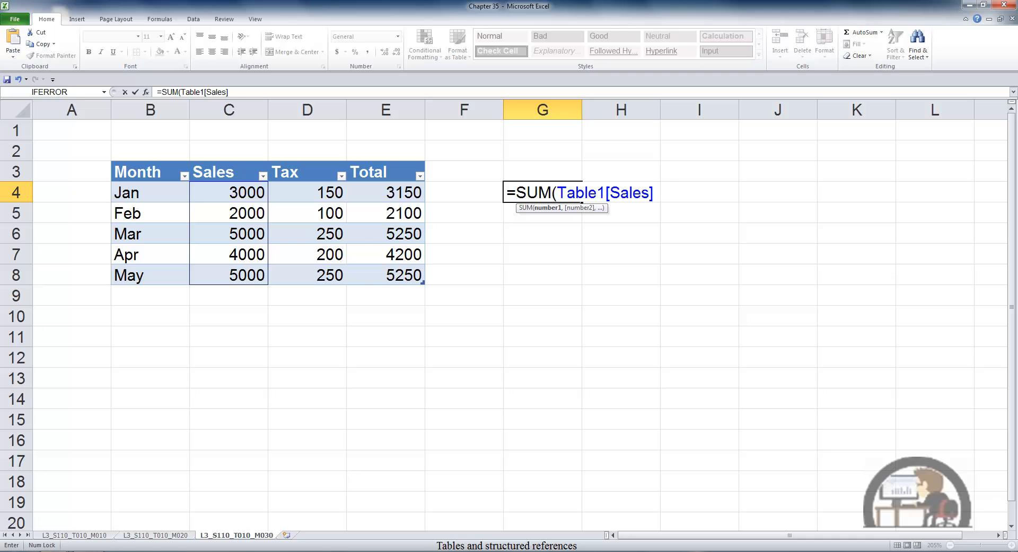
key(ctrl+Return)
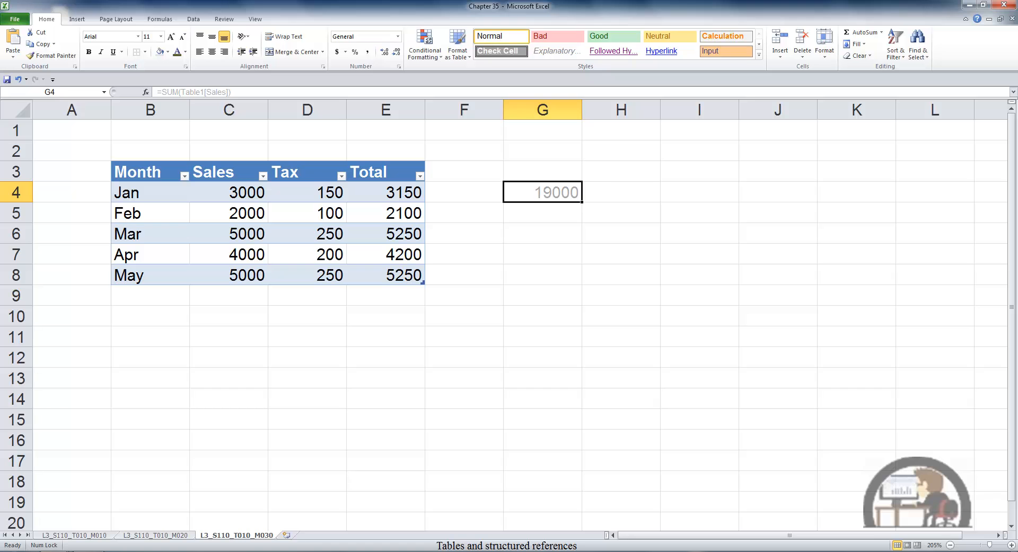
- Set the formula in G4 to =SUM(Table1[#All]) and compare its result with the sum of C4:E8
text(=)
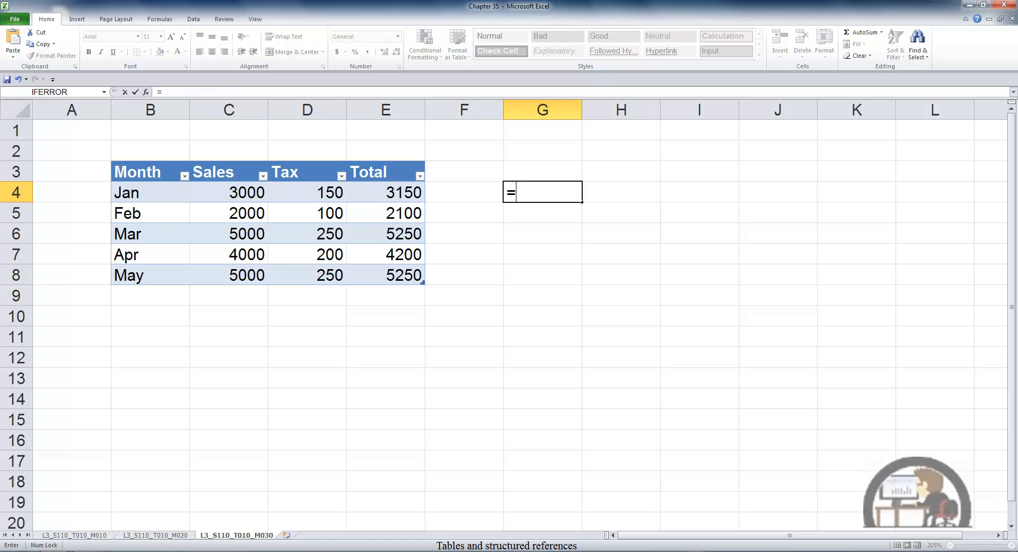
text(sum)
key(Tab)
text(Table1[)
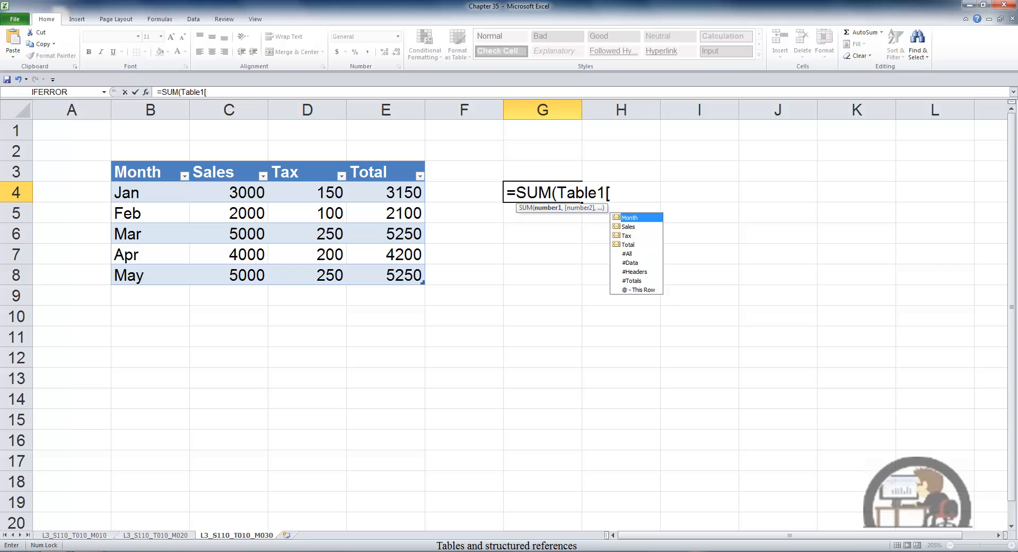
click(632, 253)
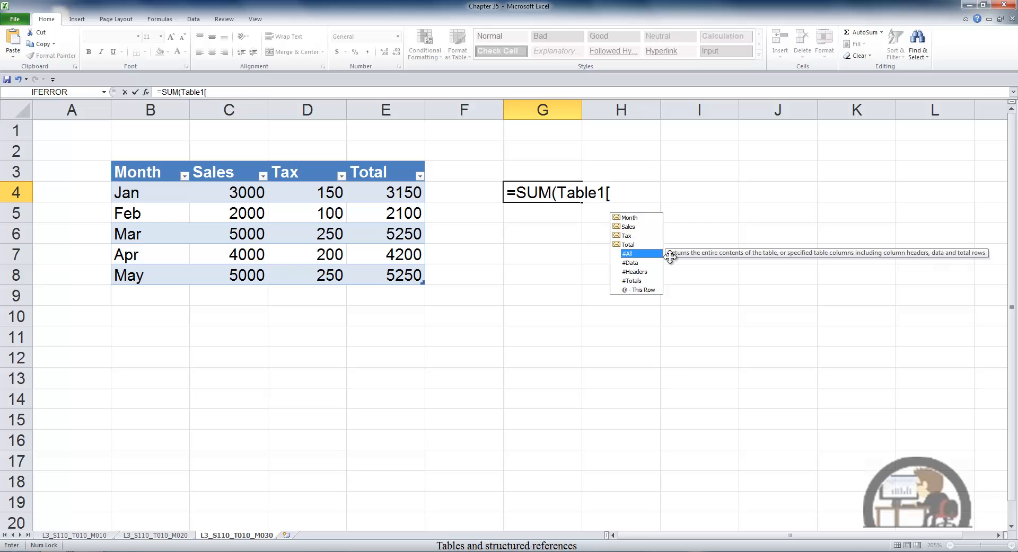
key(Tab)
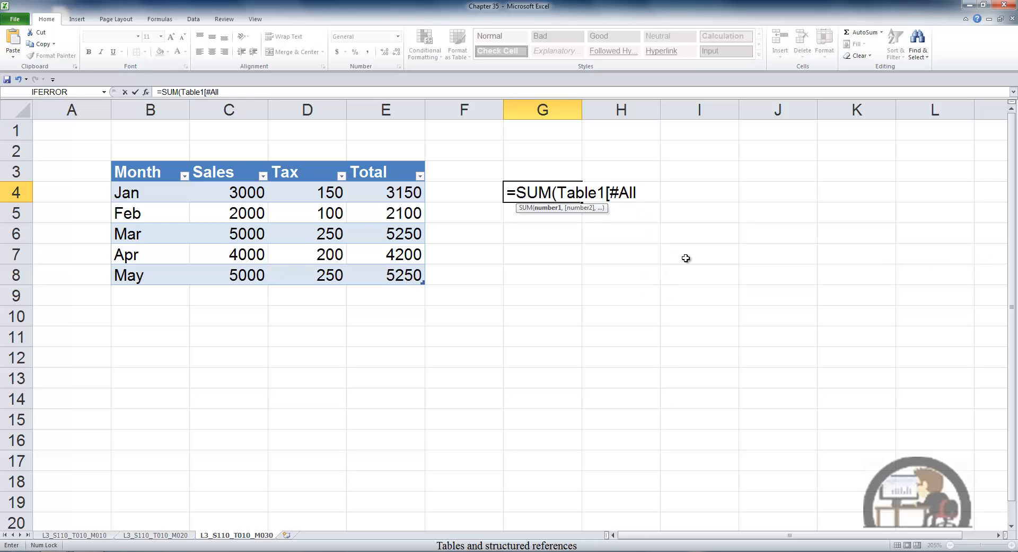
text(]))
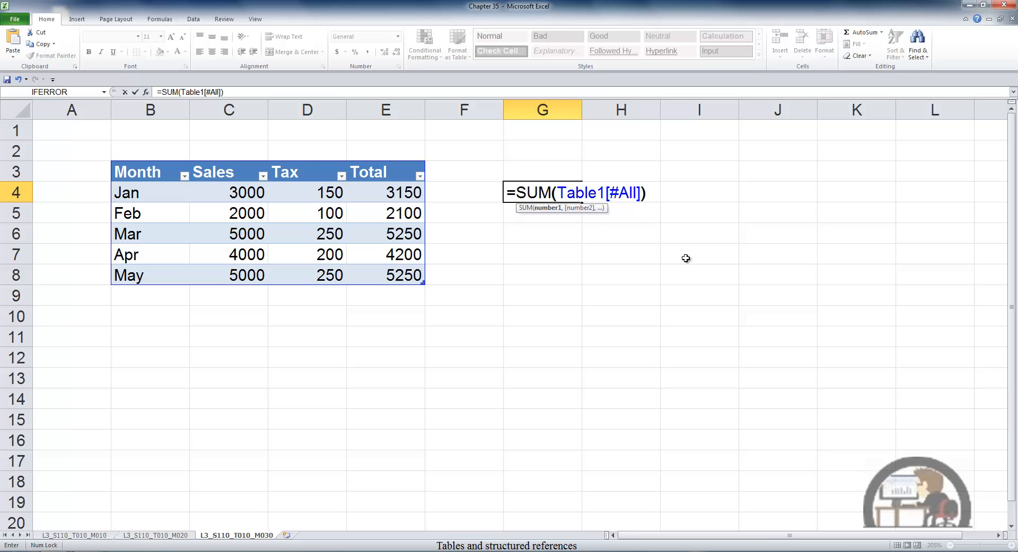
key(ctrl+Return)
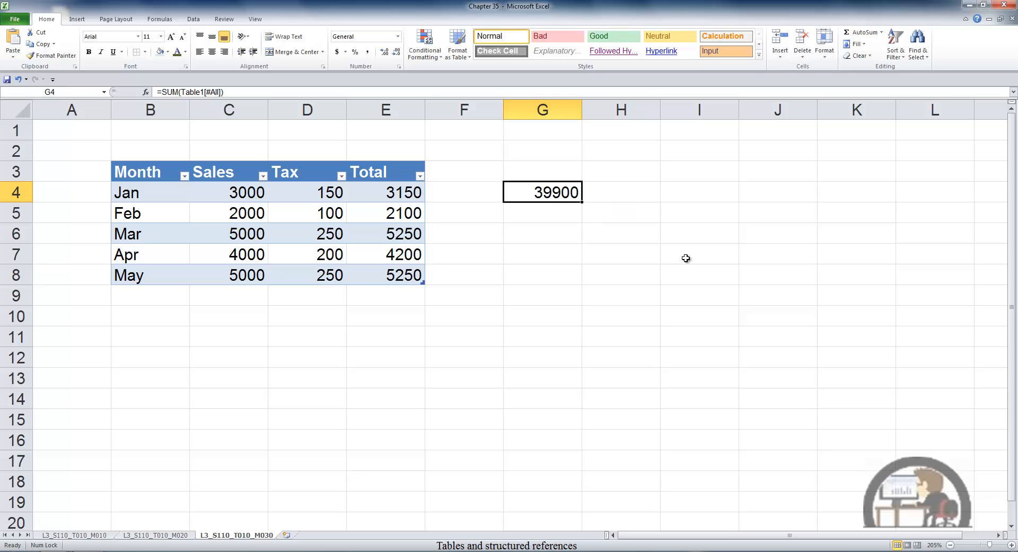
drag(248, 192, 439, 282)
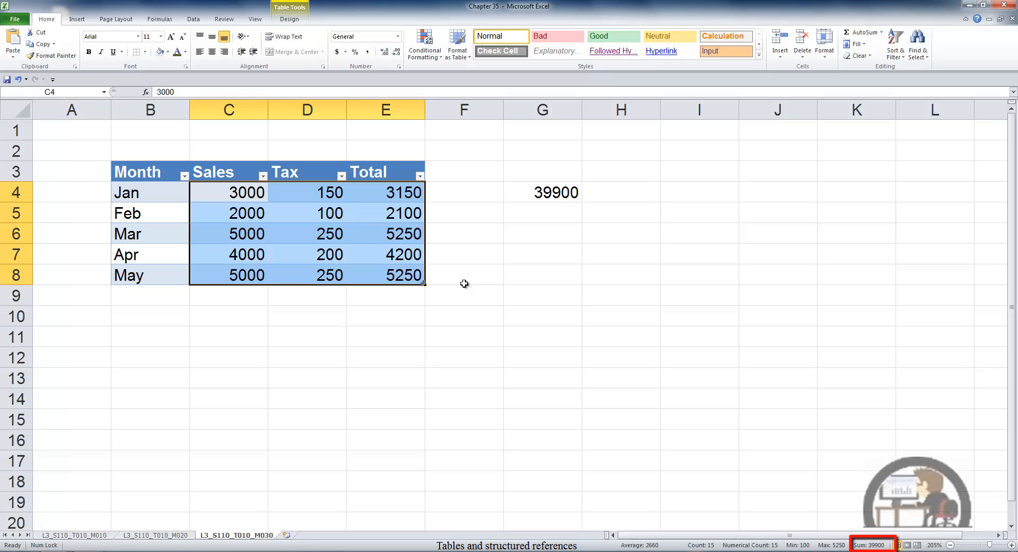
- Enter =SUM(Table1[#Headers]) in G5 and check which range of the table the formula refers to
click(556, 192)
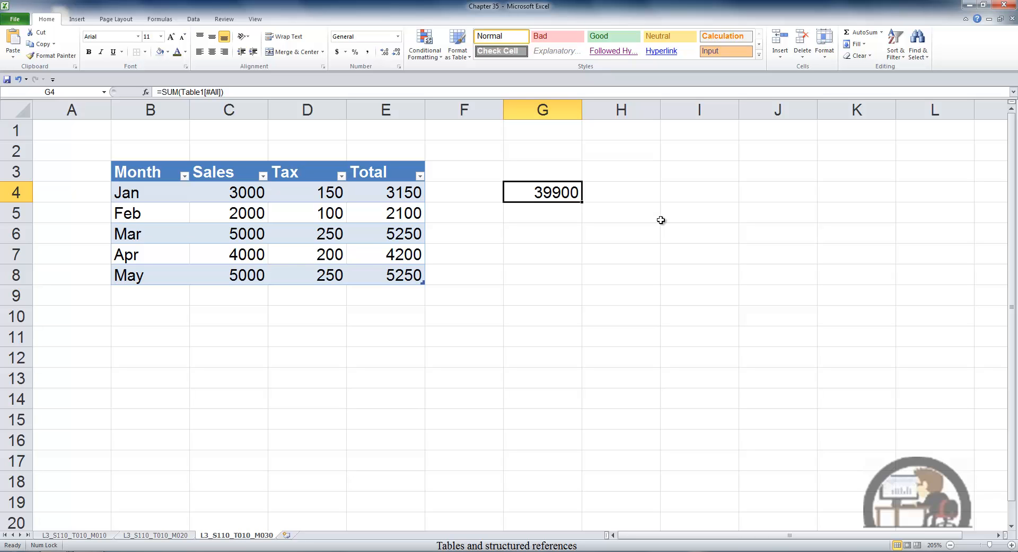
key(Down)
text(=s)
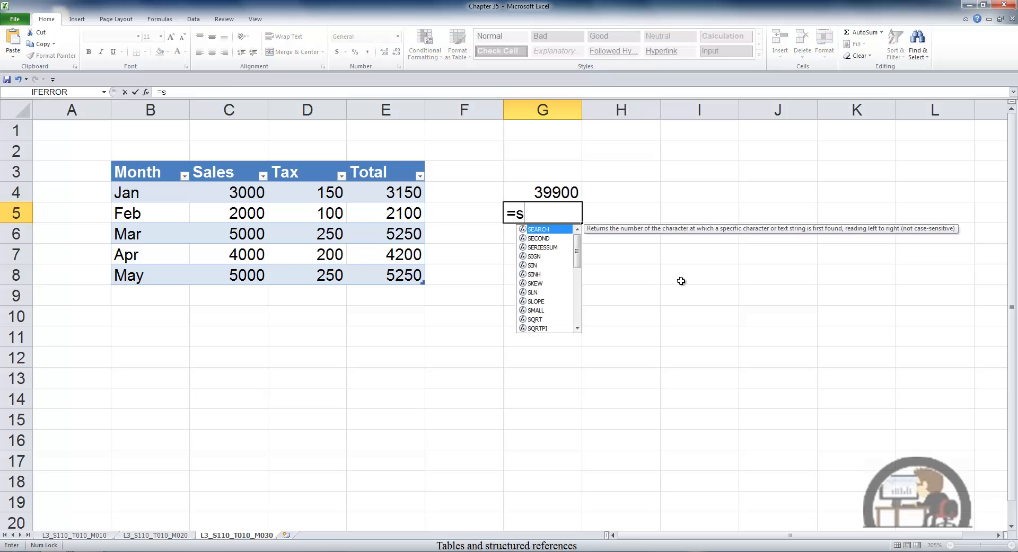
text(um)
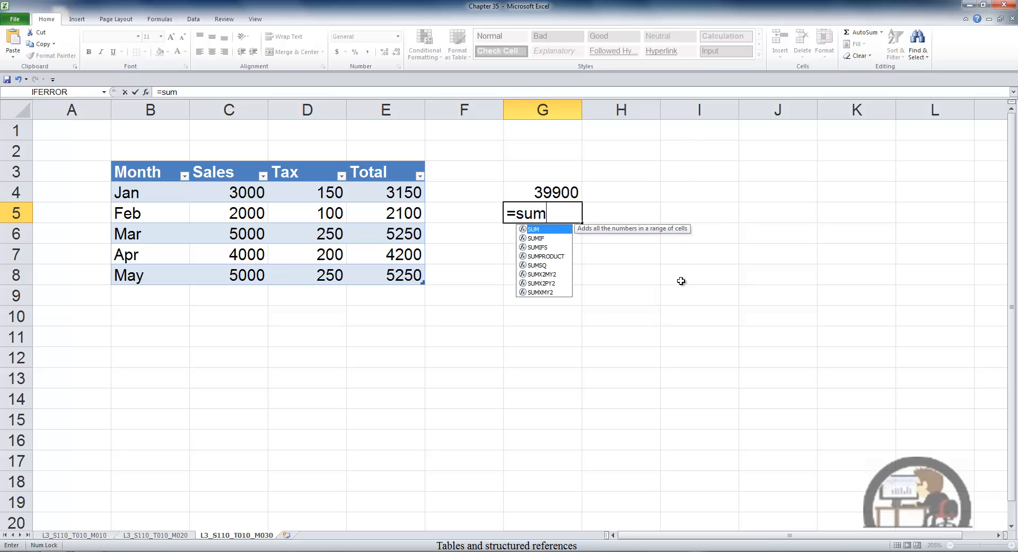
key(Tab)
text(Table1[)
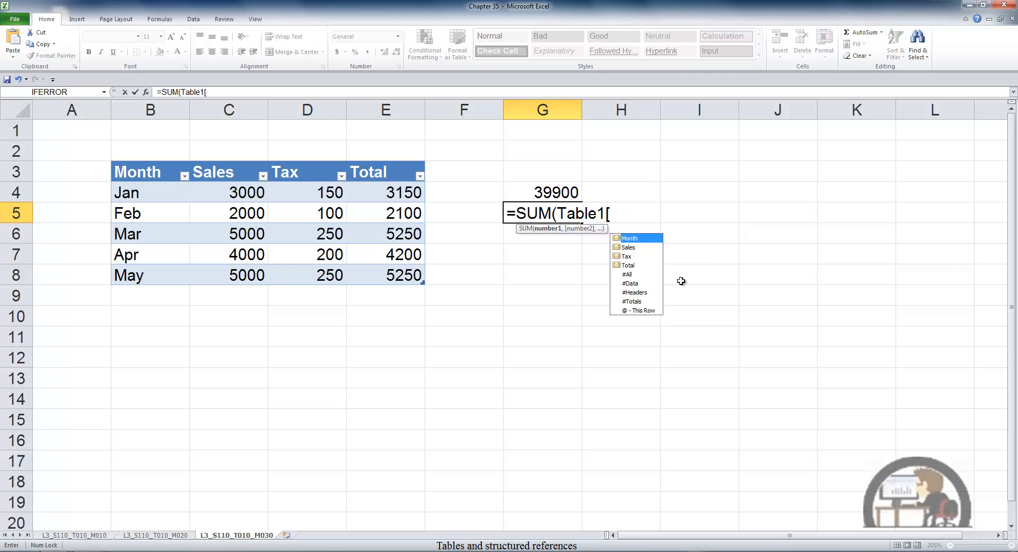
key(Down)
key(Down)
key(Down)
key(Down)
key(Down)
key(Down)
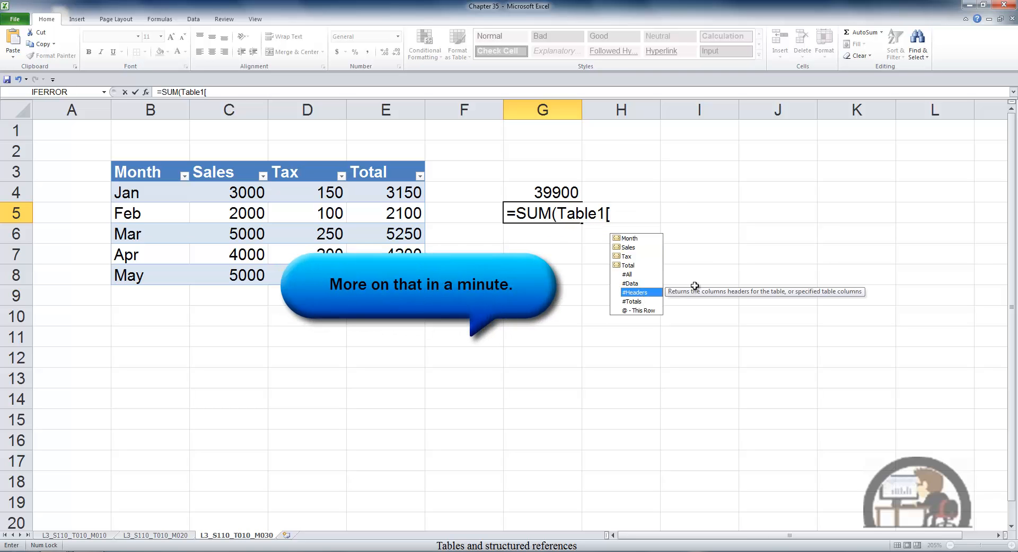
key(Tab)
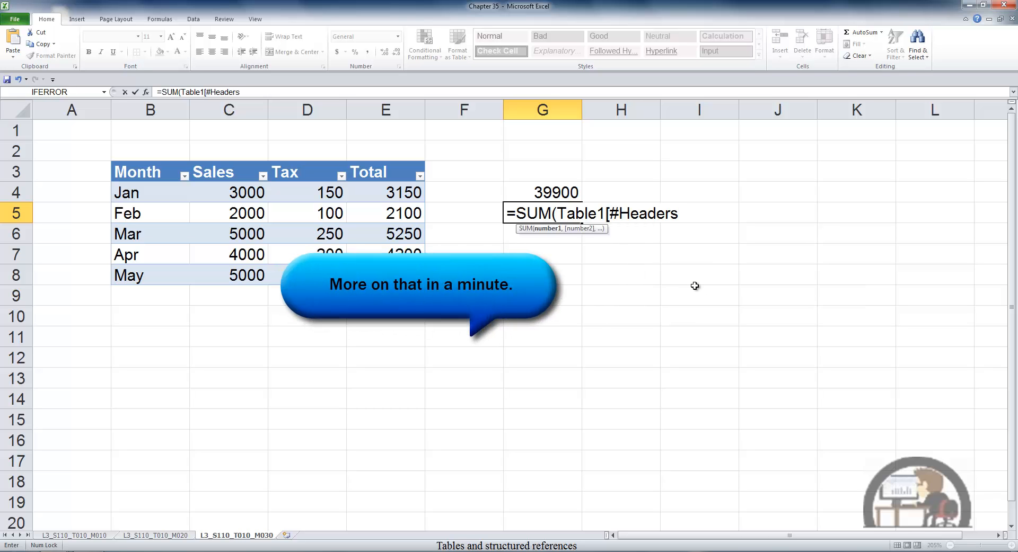
text(]))
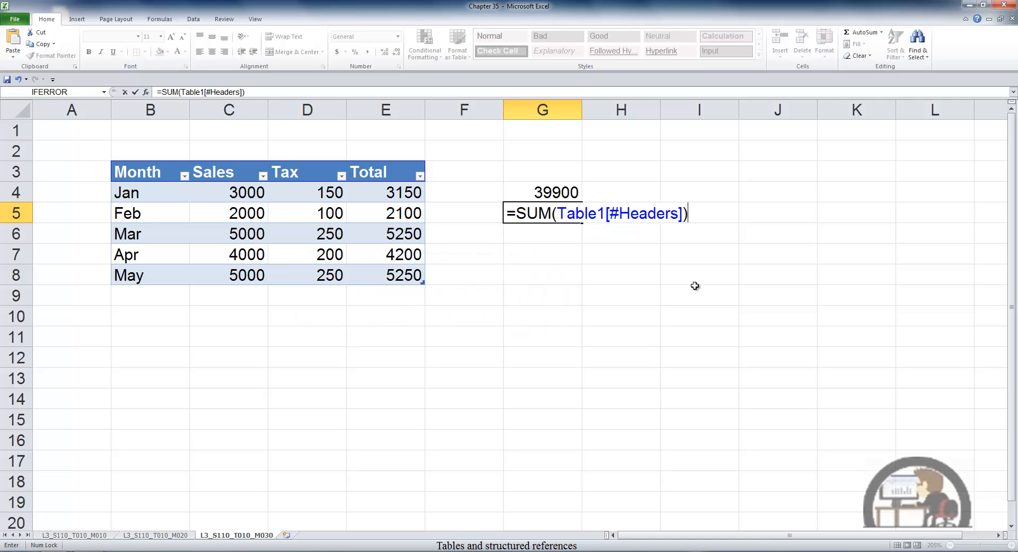
key(ctrl+Return)
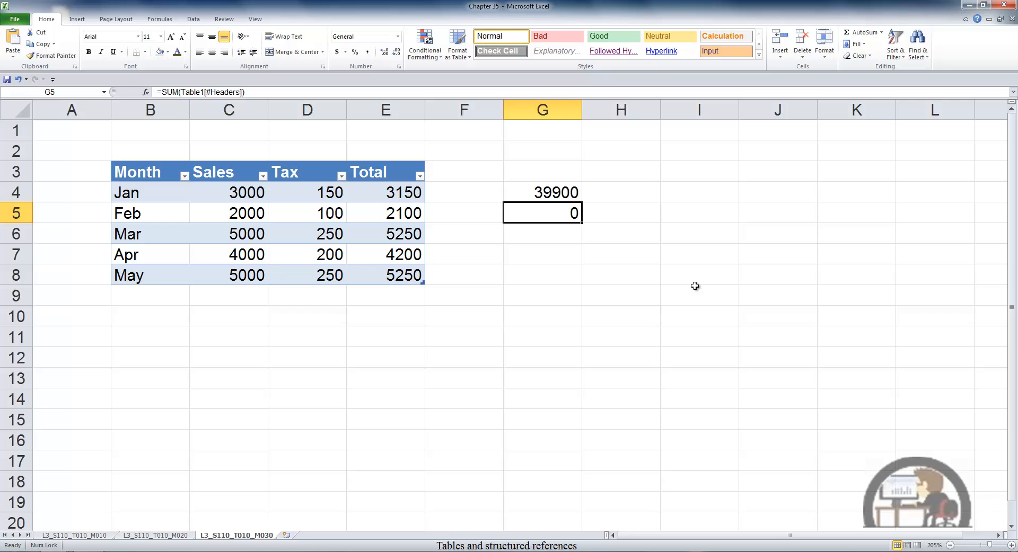
key(F2)
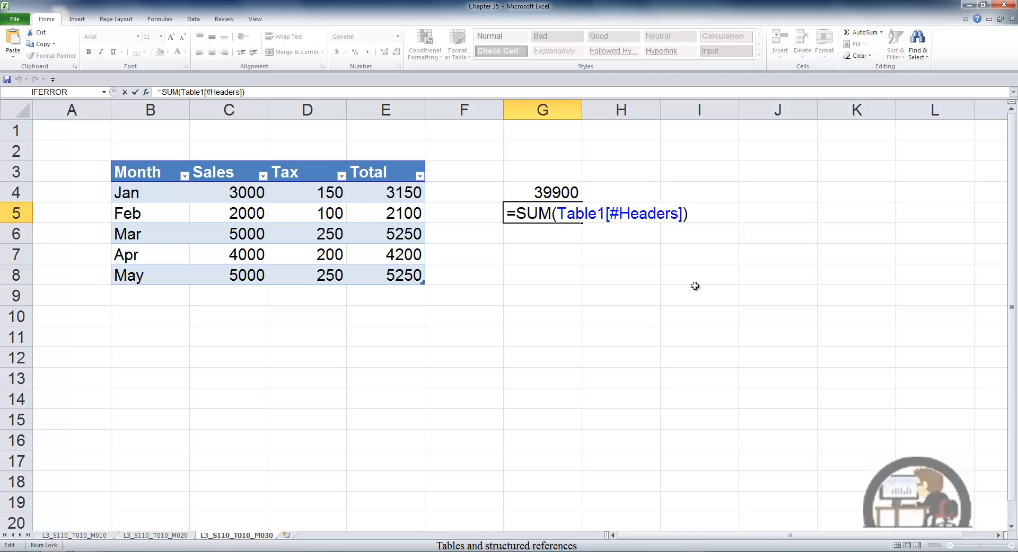
key(ctrl+Return)
- Enter =SUM(Table1[#Totals]) in G6 to reference the table's total row
key(Down)
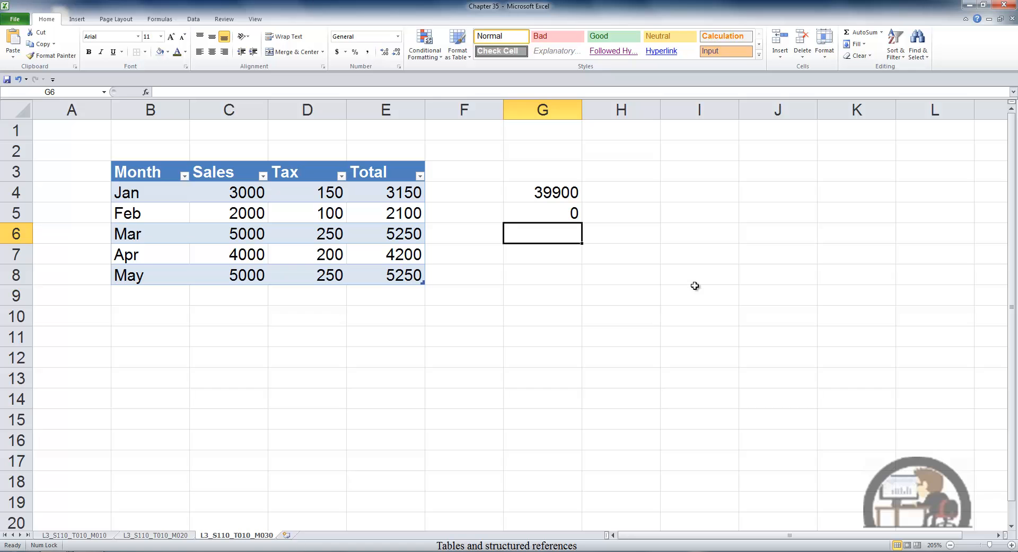
text(=sum)
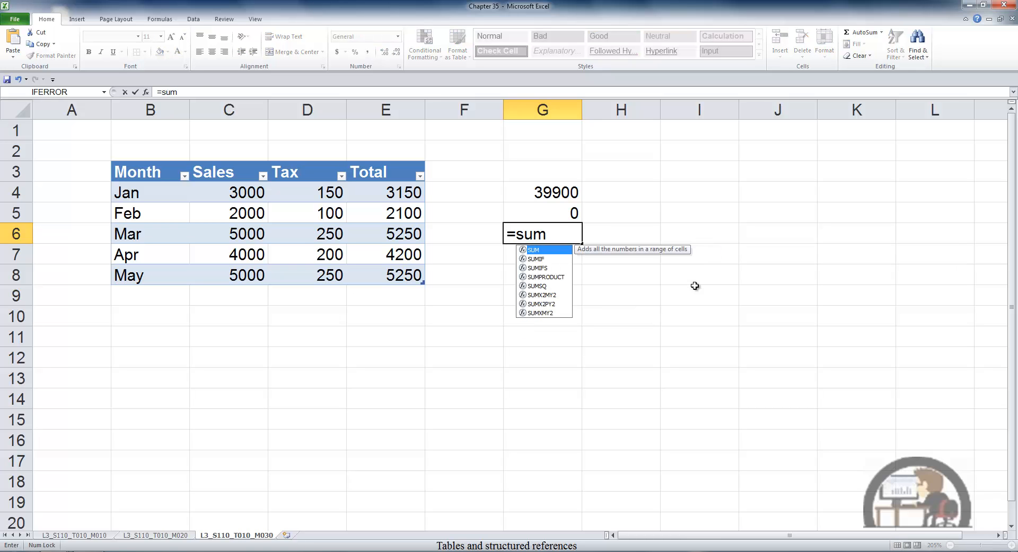
key(Tab)
text(Table1[)
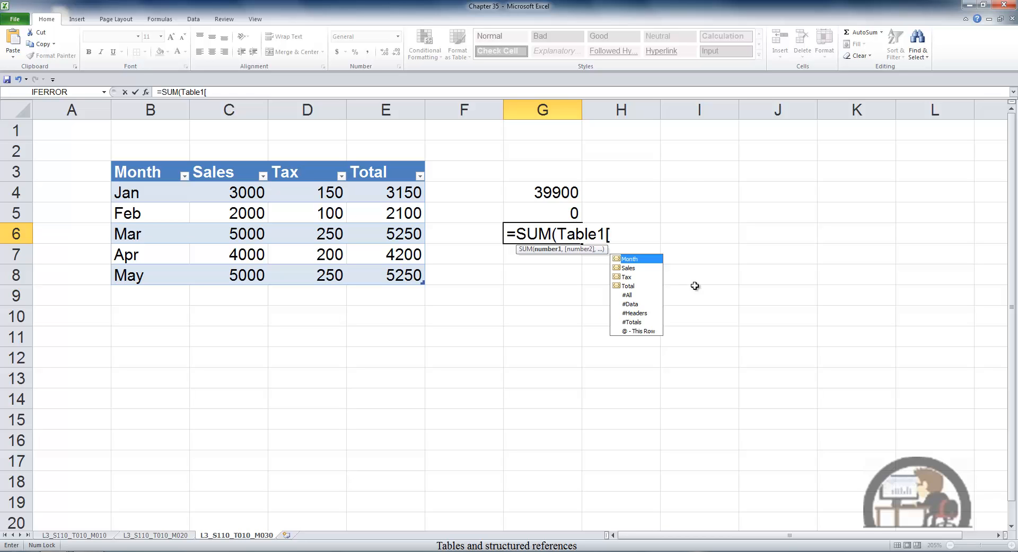
click(635, 323)
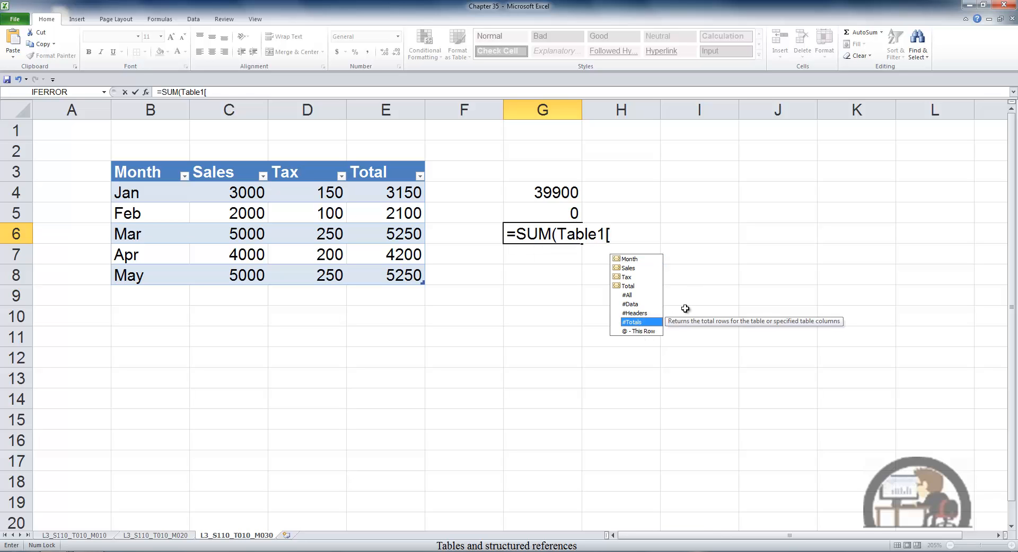
key(Tab)
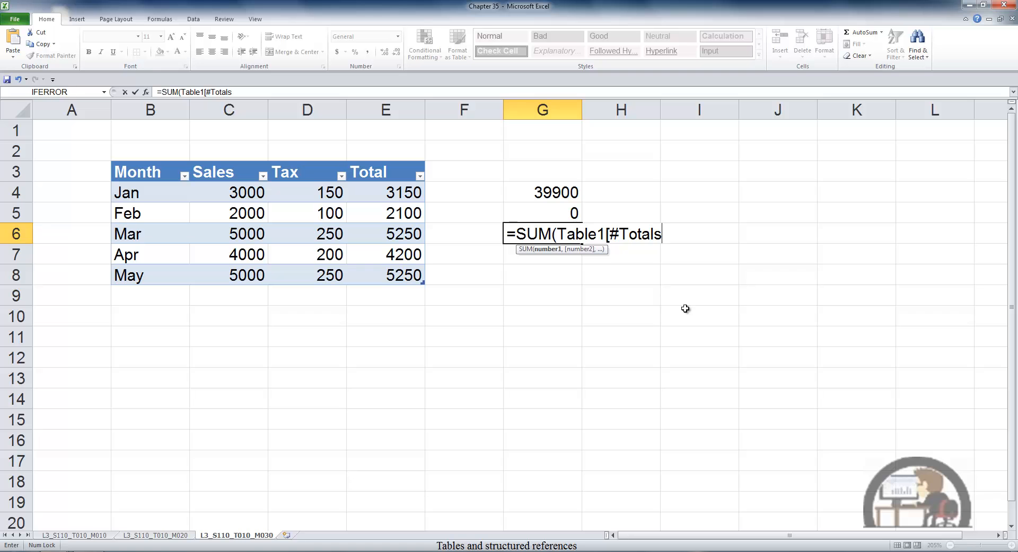
text(]))
key(ctrl+Return)
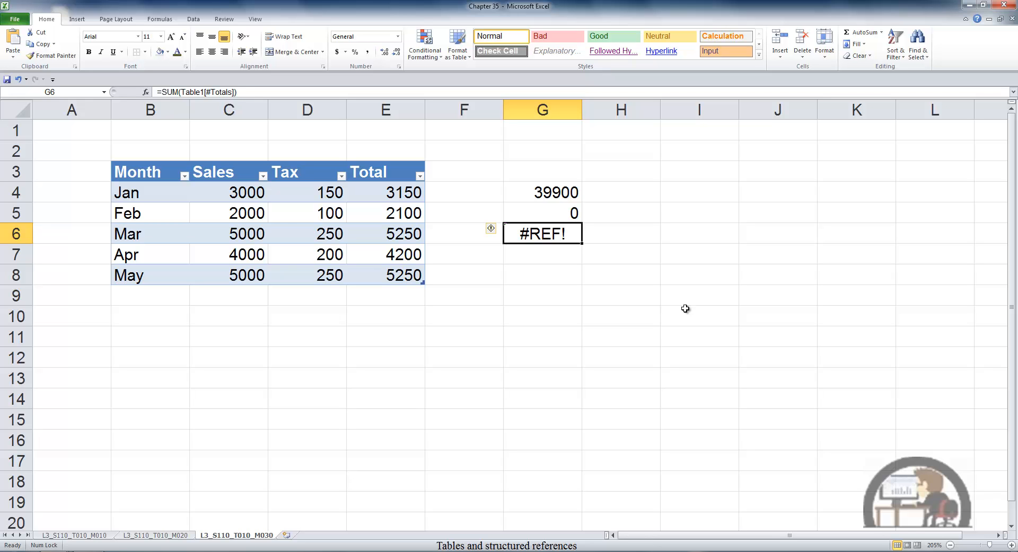
- Add a total row to the table, switching it off and on again to see its effect on the G4:G6 formulas
click(256, 214)
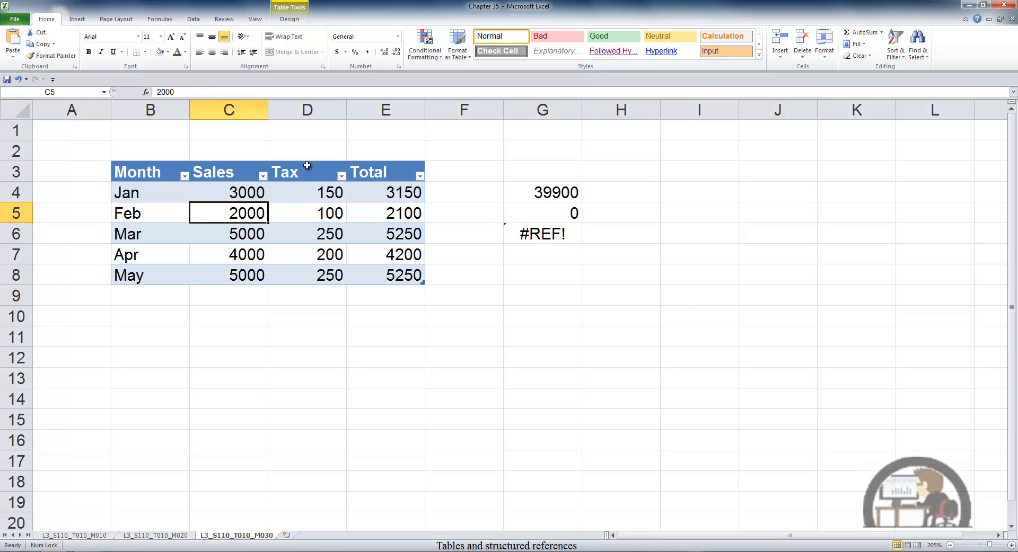
click(296, 18)
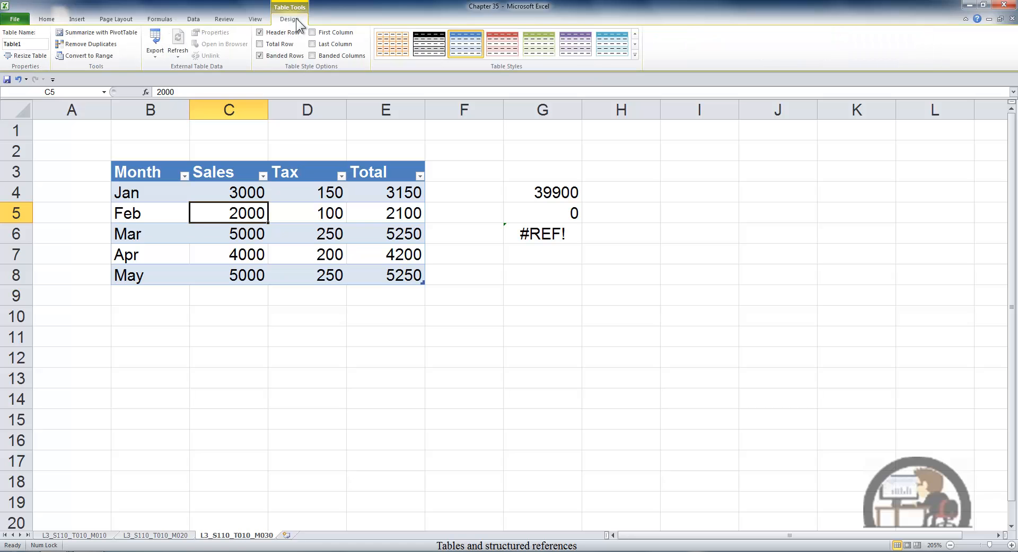
click(260, 44)
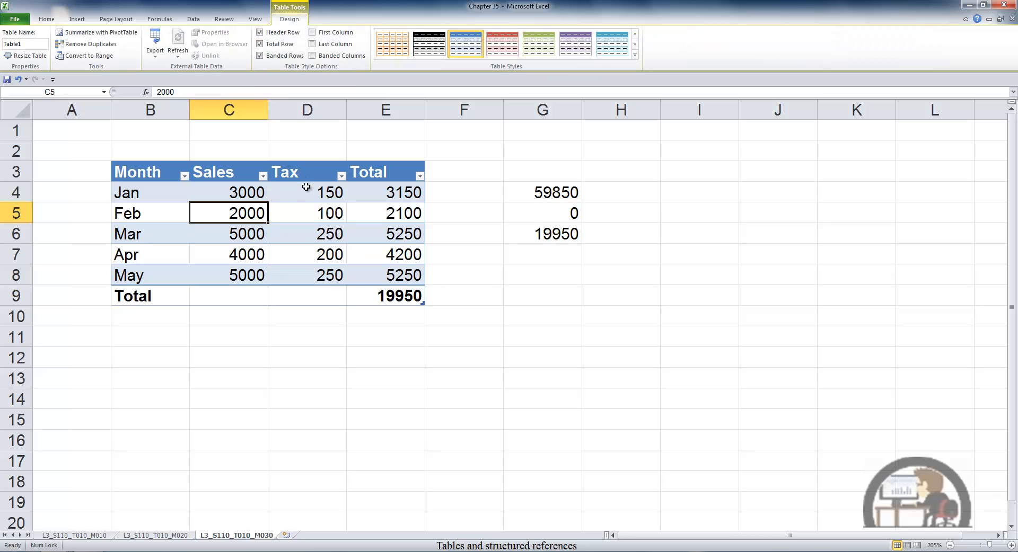
click(260, 44)
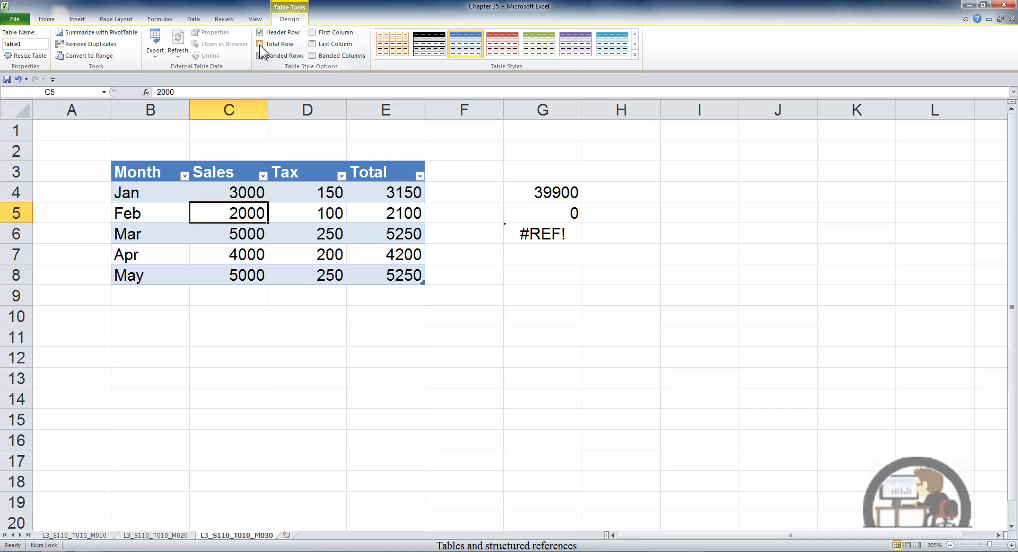
click(260, 45)
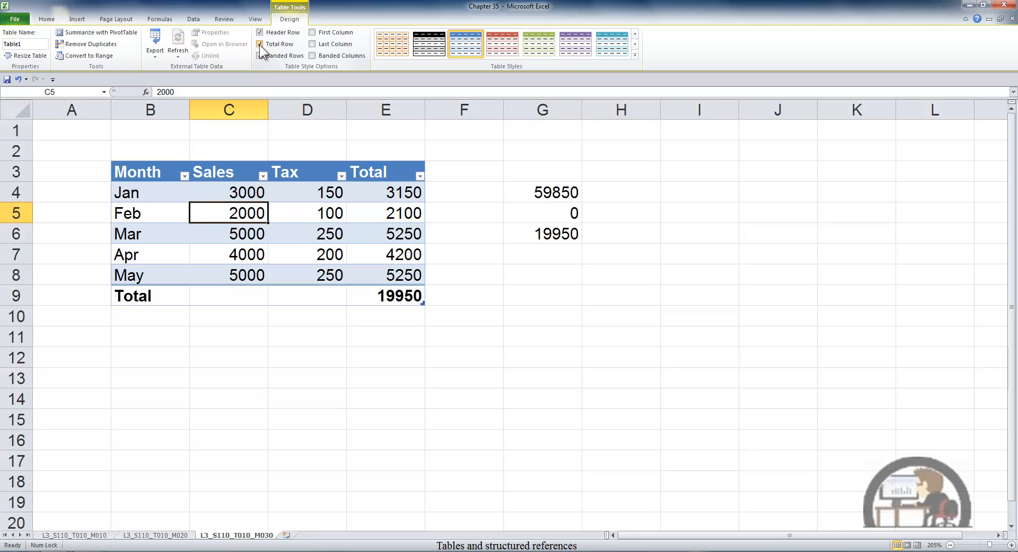
- Review the #Totals formula in G6 and extend the total row's subtotal formula from E9 across the Tax and Sales columns
click(567, 234)
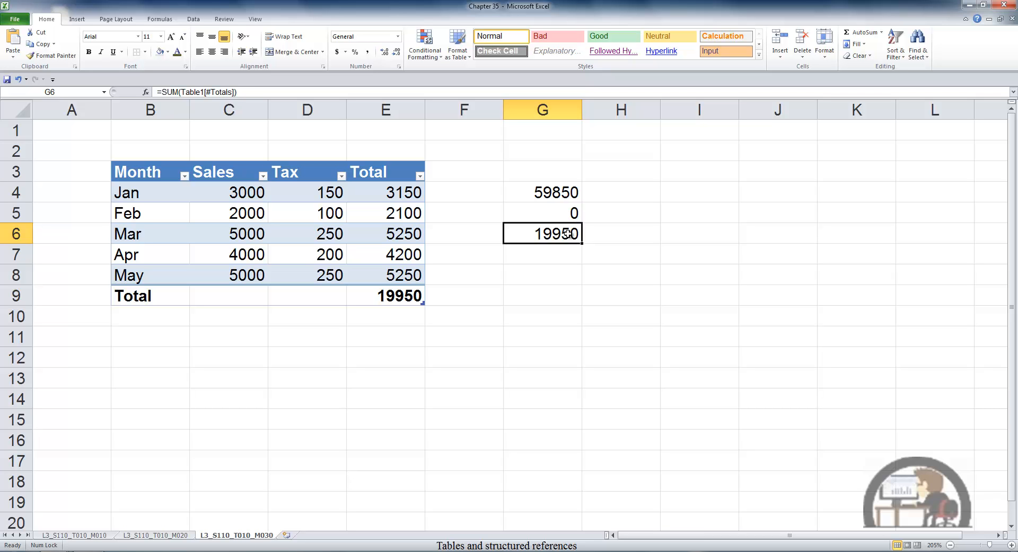
click(412, 304)
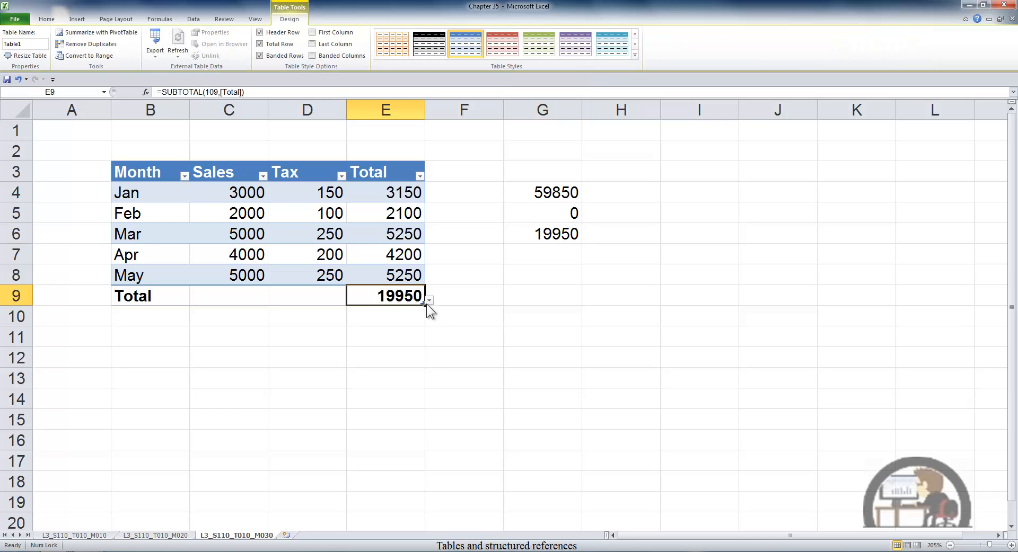
drag(424, 304, 227, 309)
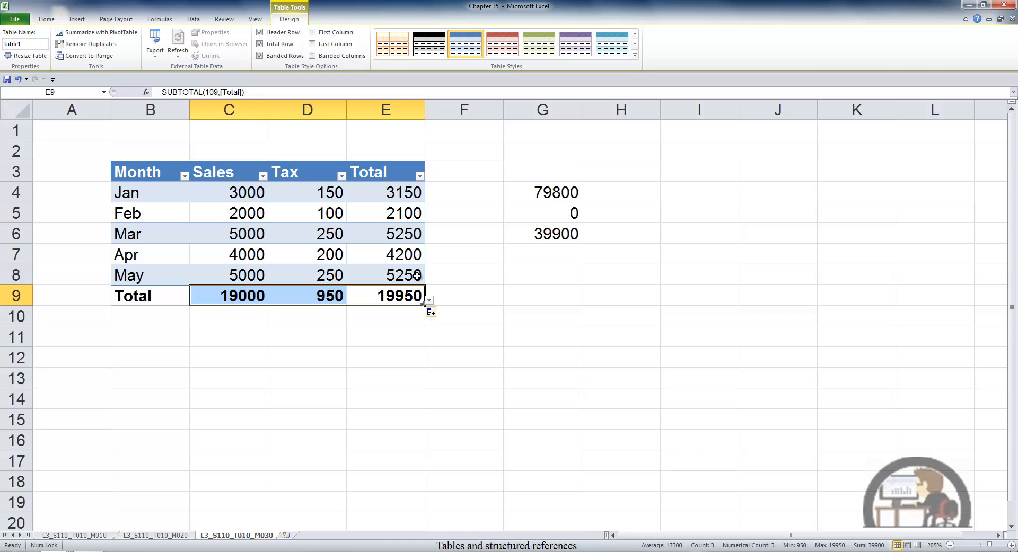
- Change the formula in G4 to =SUM(Table1[#Data]) so it references only the table's data rows
click(537, 194)
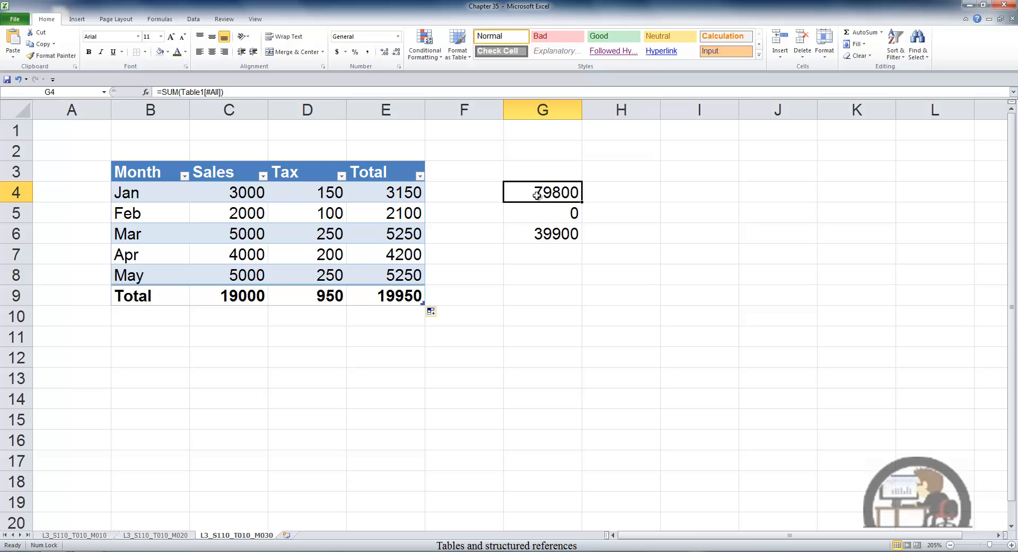
double_click(537, 195)
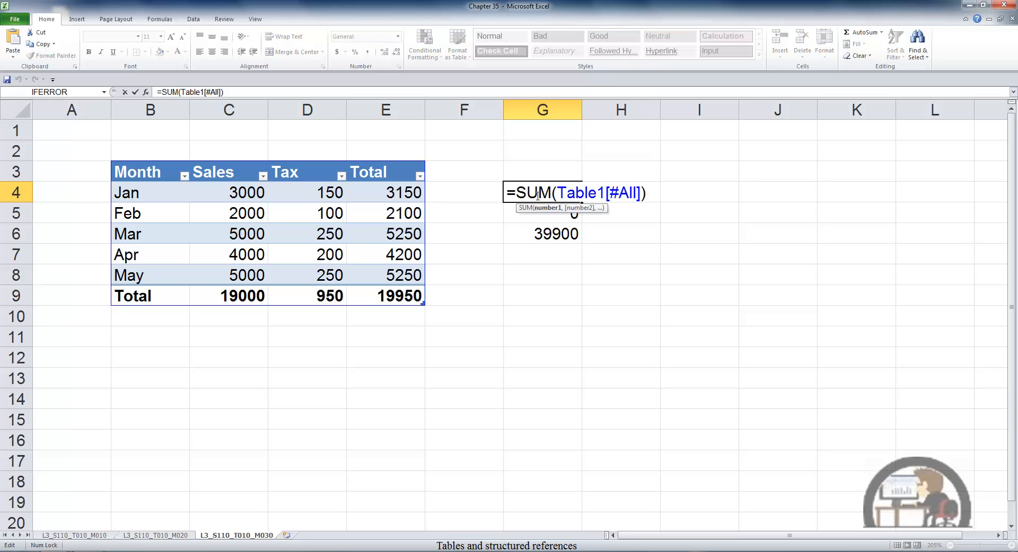
key(BackSpace)
key(BackSpace)
key(BackSpace)
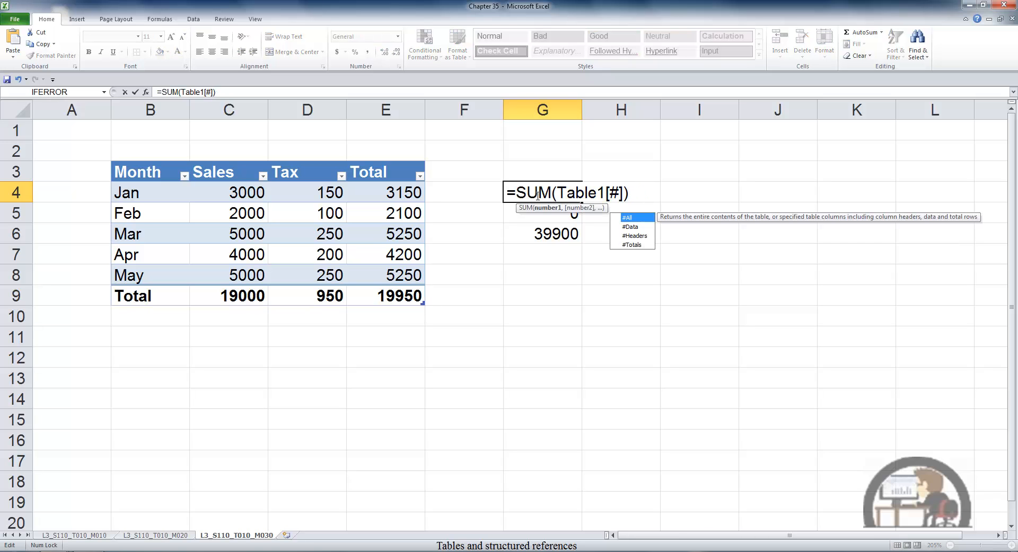
text(data)
key(ctrl+Return)
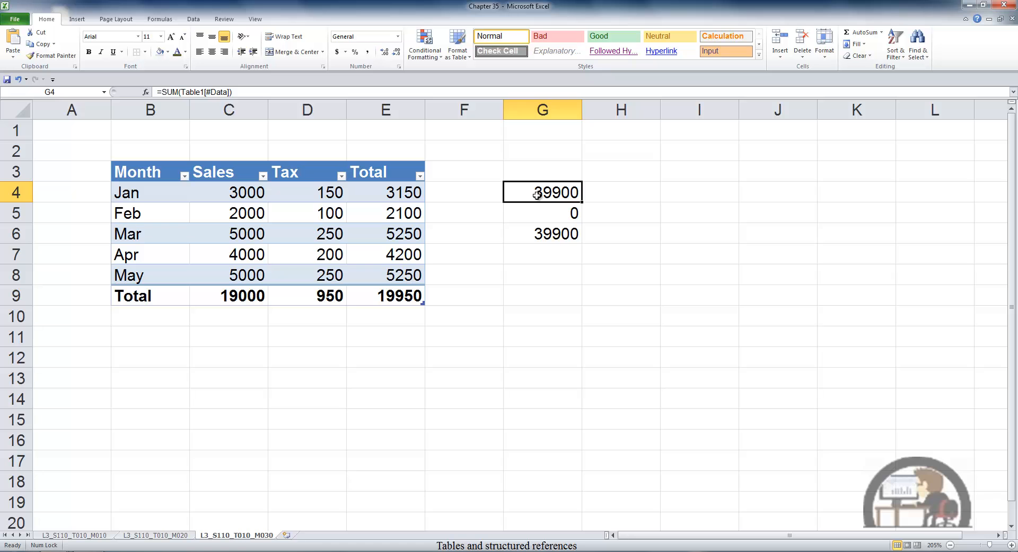
- Enter =SUM(Table1[@]) in G7 to sum the table row on the same worksheet row
click(553, 260)
text(=sum)
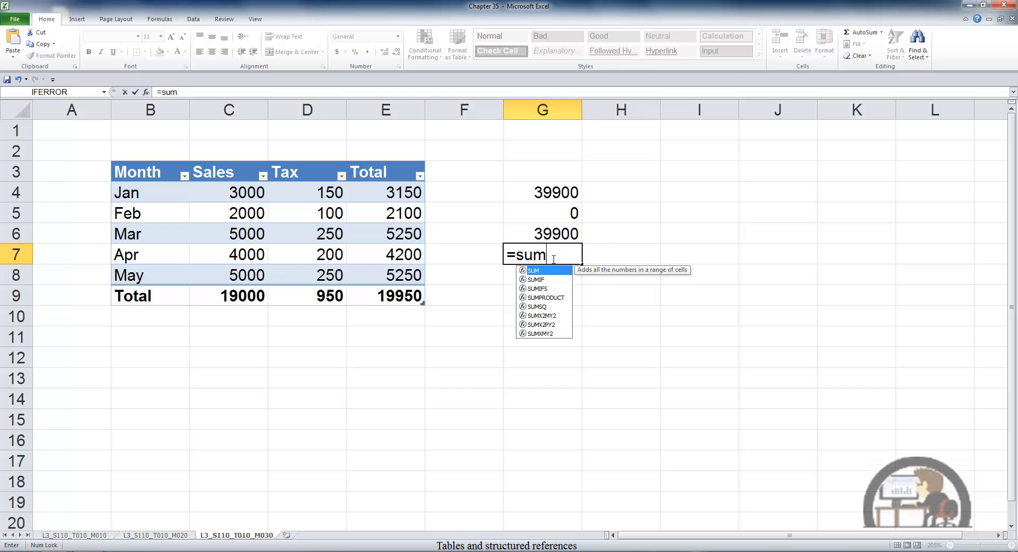
key(Tab)
text(Table1[)
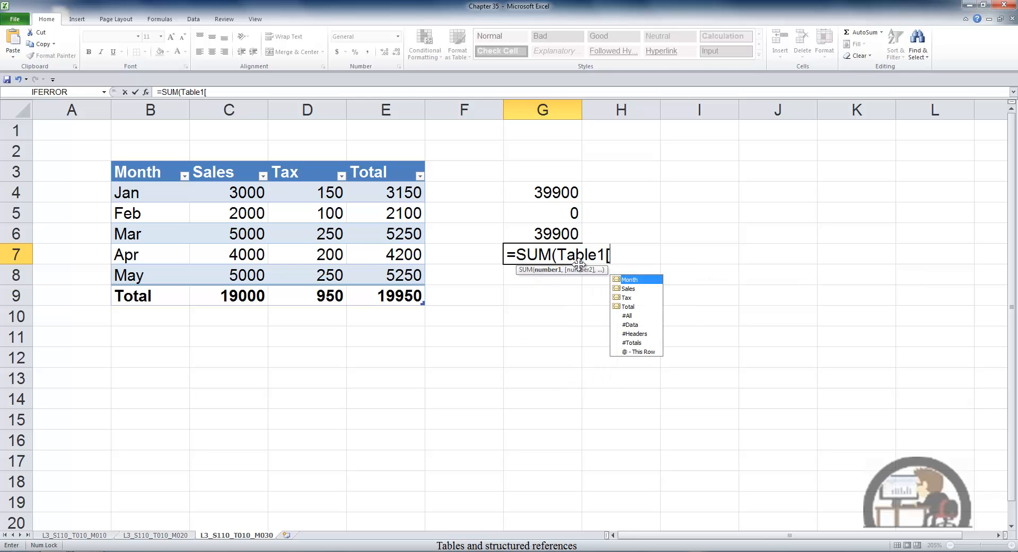
click(649, 352)
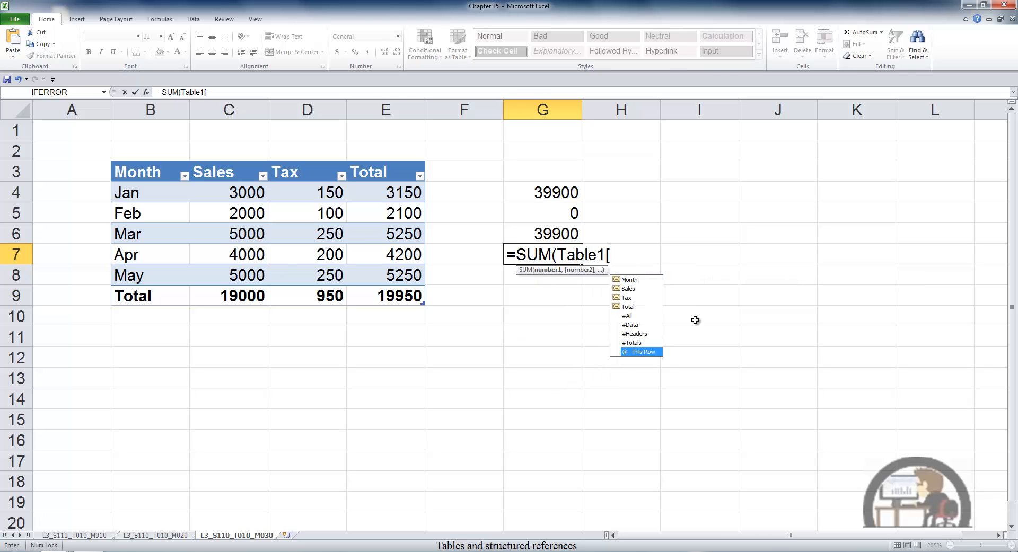
key(Tab)
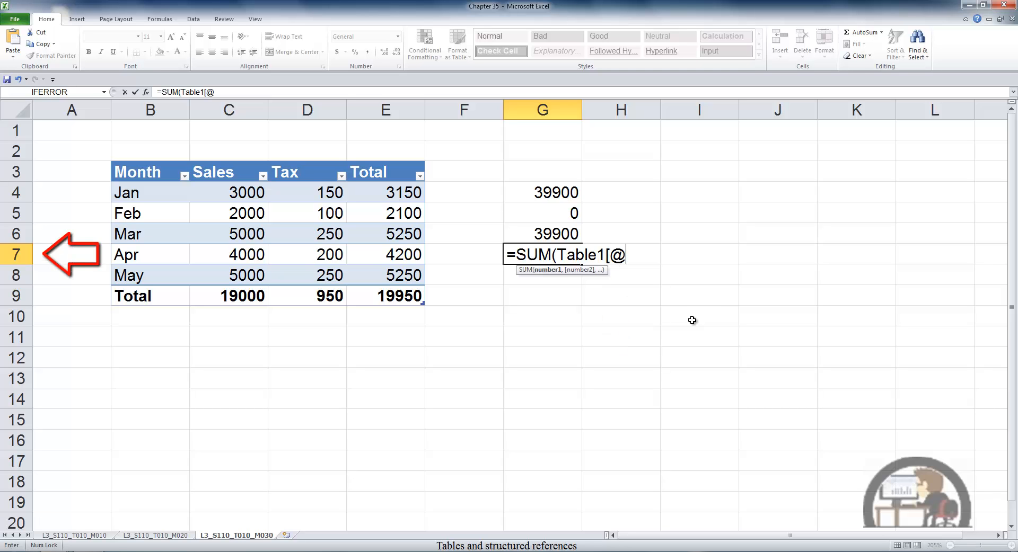
text(])
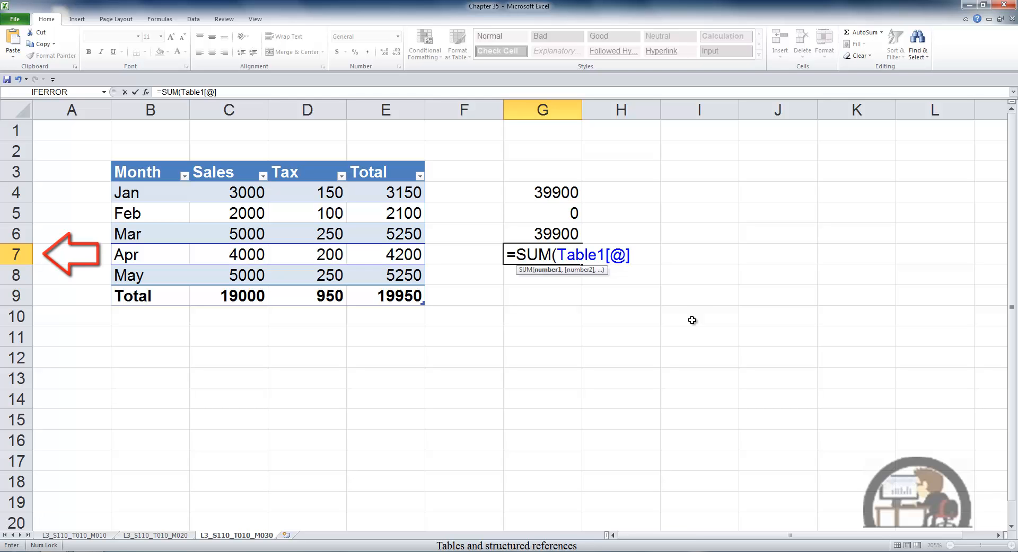
text())
key(ctrl+Return)
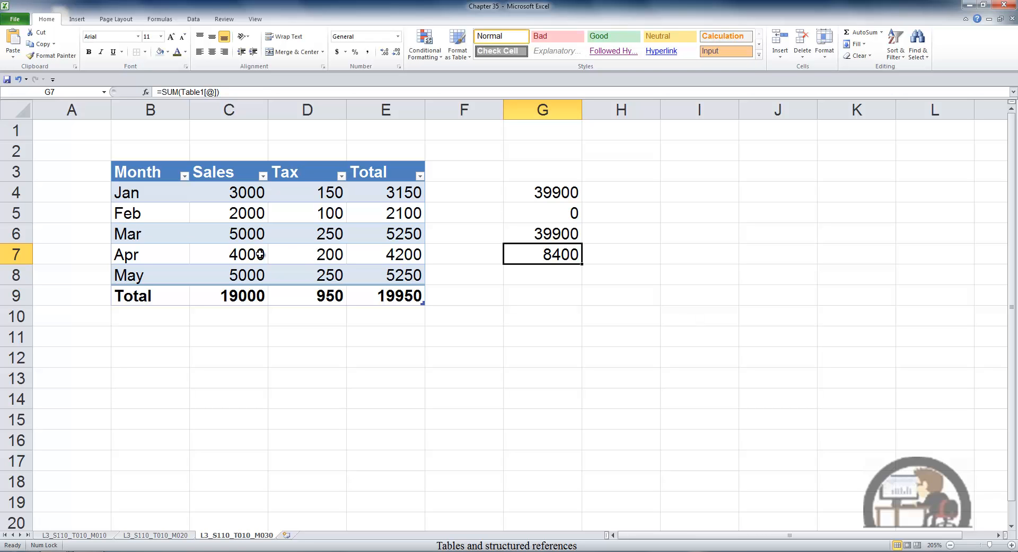
- Compare the G7 result with the sum of C7:E7 and copy the this-row formula down to G8
drag(261, 254, 403, 253)
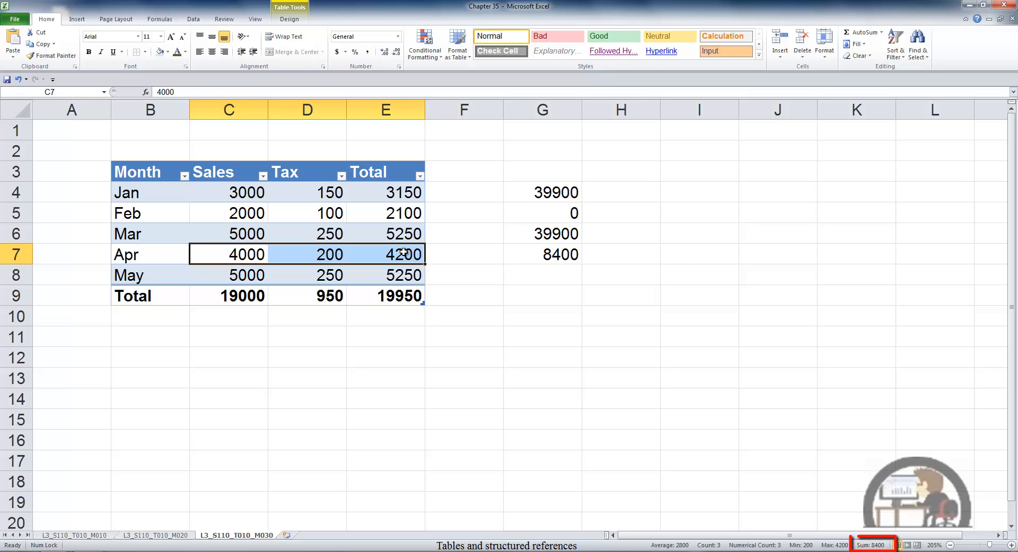
click(529, 259)
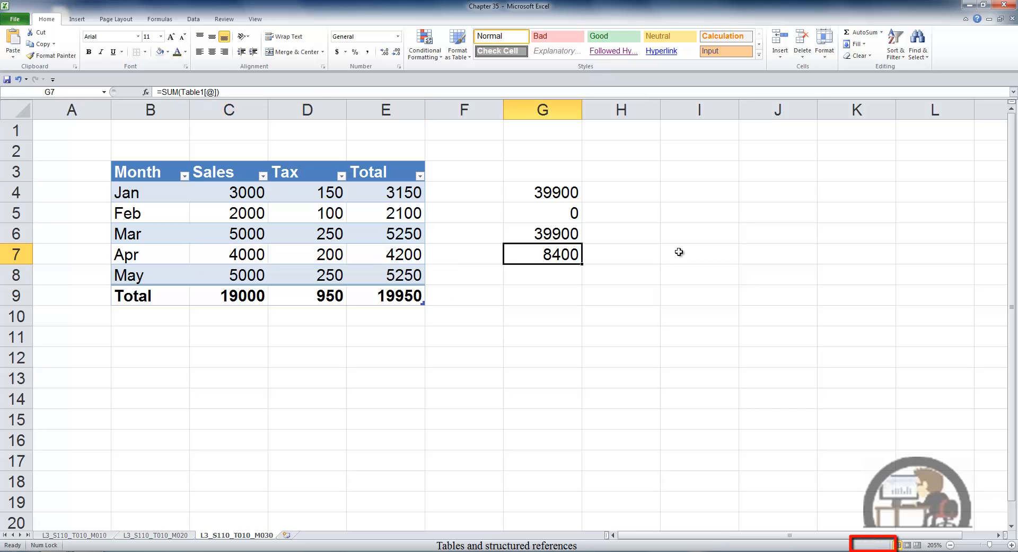
key(Down)
key(ctrl+d)
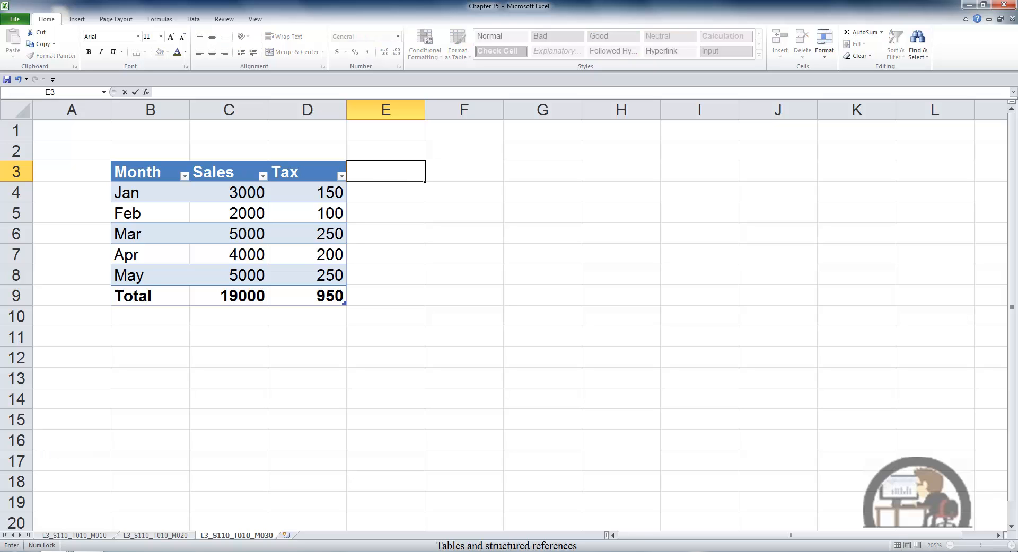
text(Total)
key(Return)
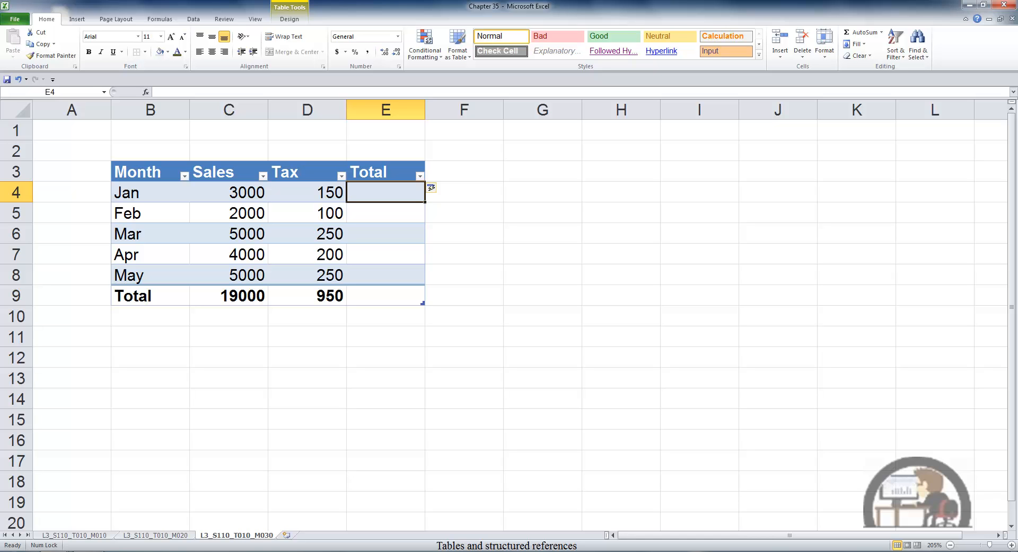
text(=)
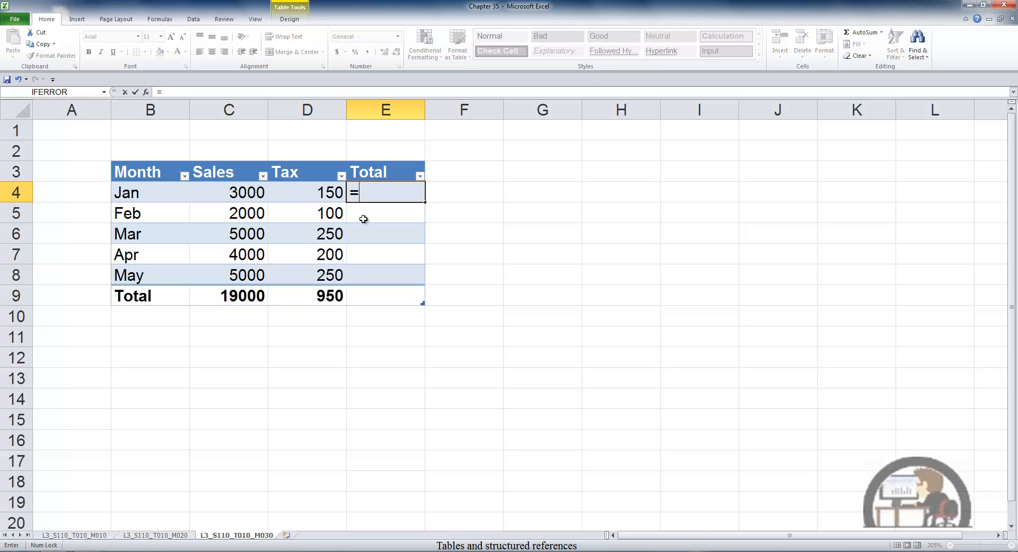
click(324, 193)
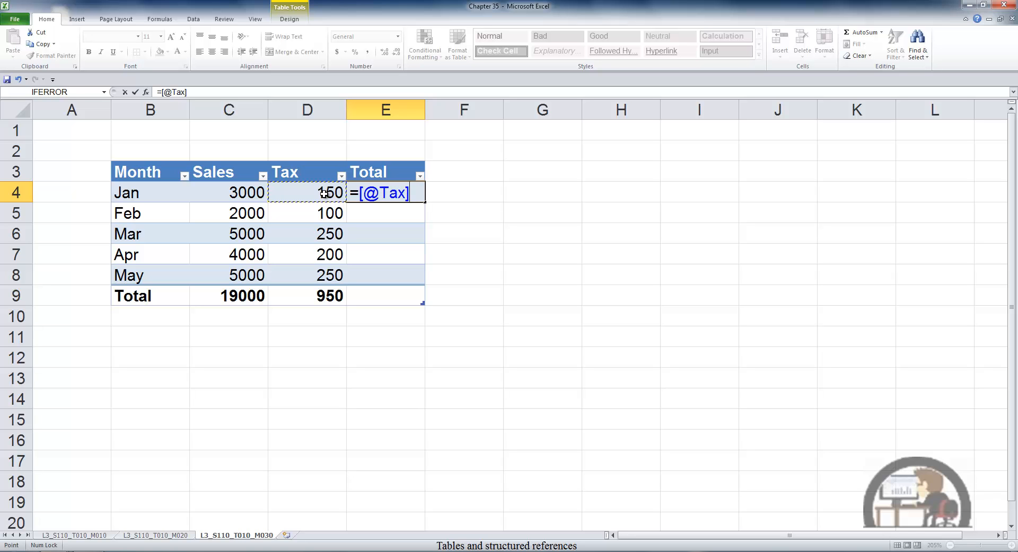
text(+)
click(257, 192)
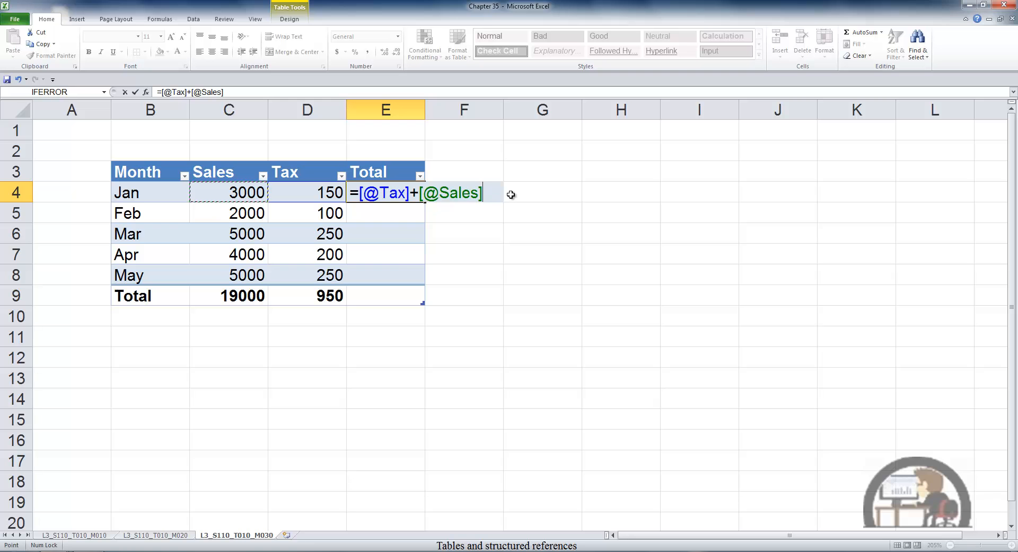
key(Return)
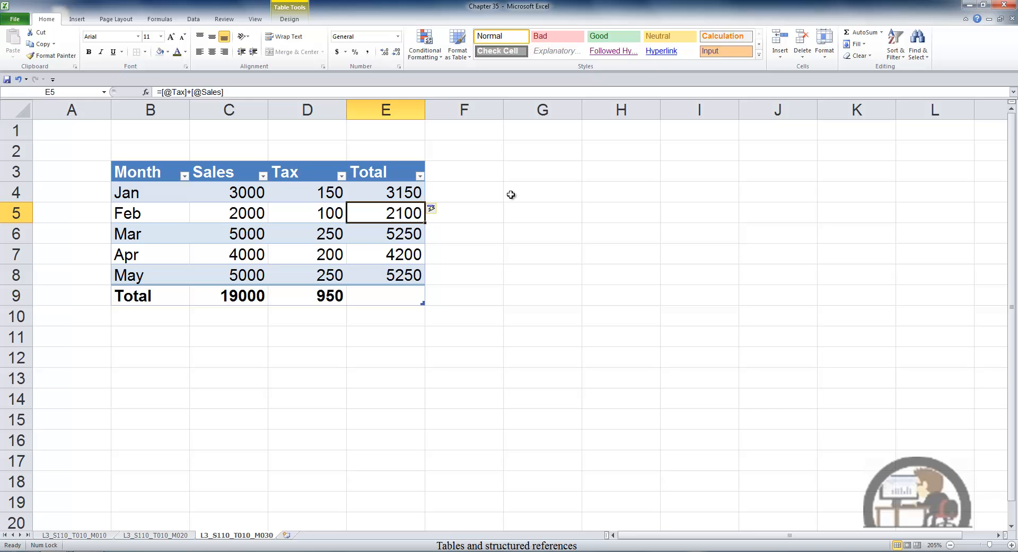
- Turn off the AutoFormat As You Type setting that fills formulas in tables to create calculated columns
key(alt)
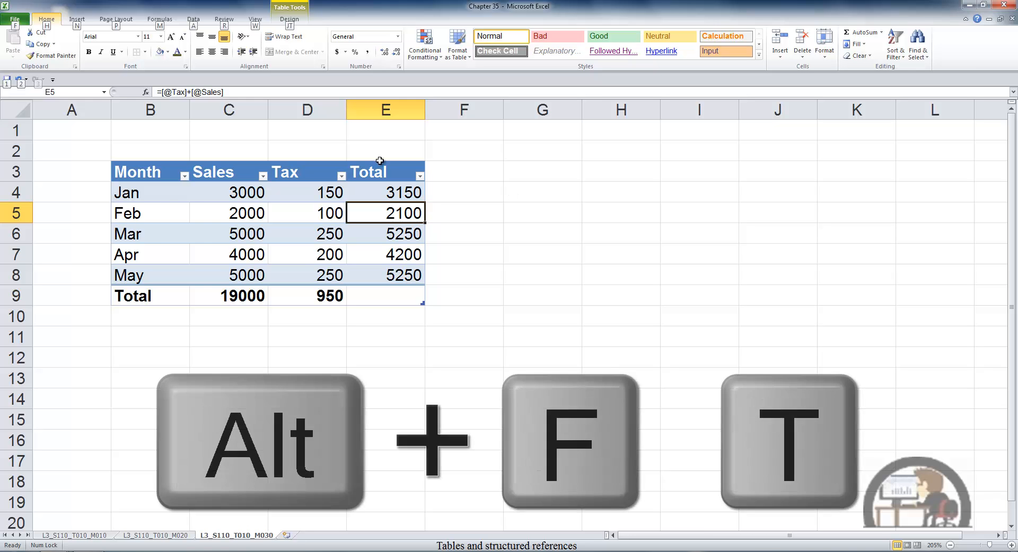
key(f)
key(t)
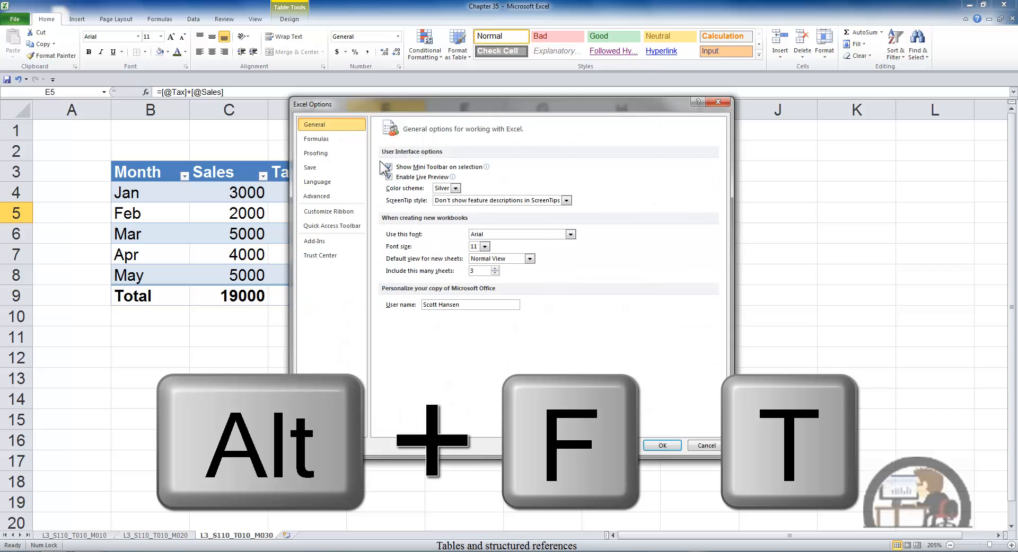
click(328, 155)
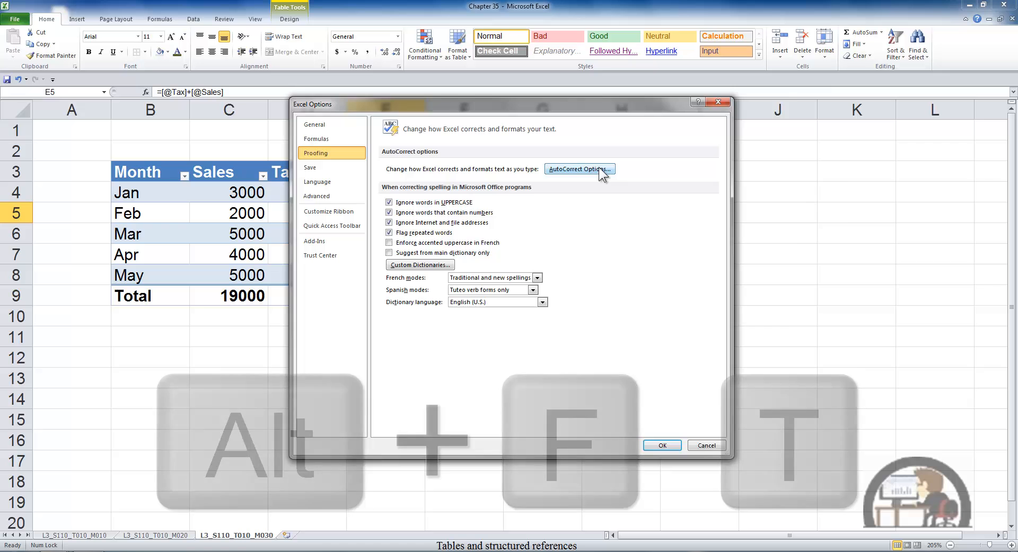
click(600, 170)
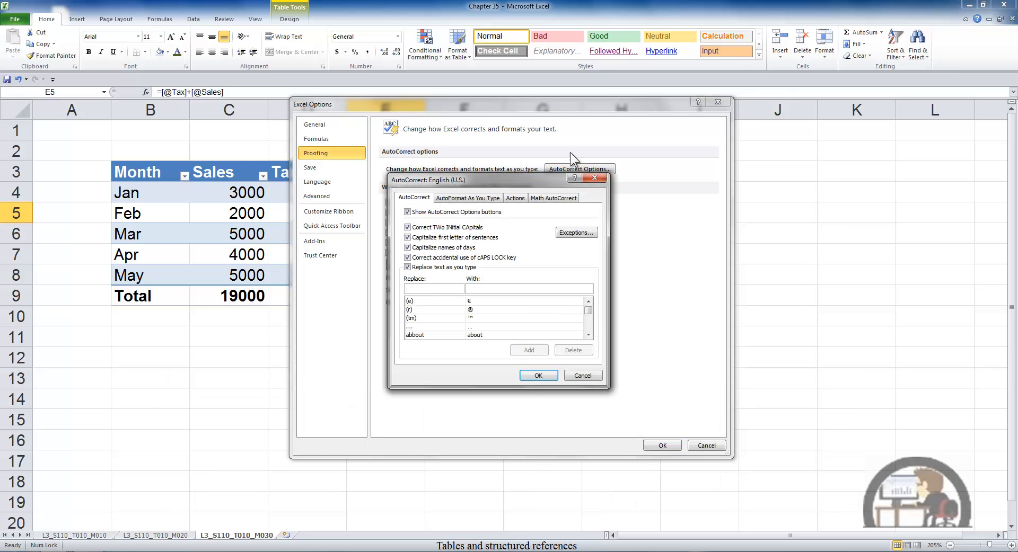
click(476, 199)
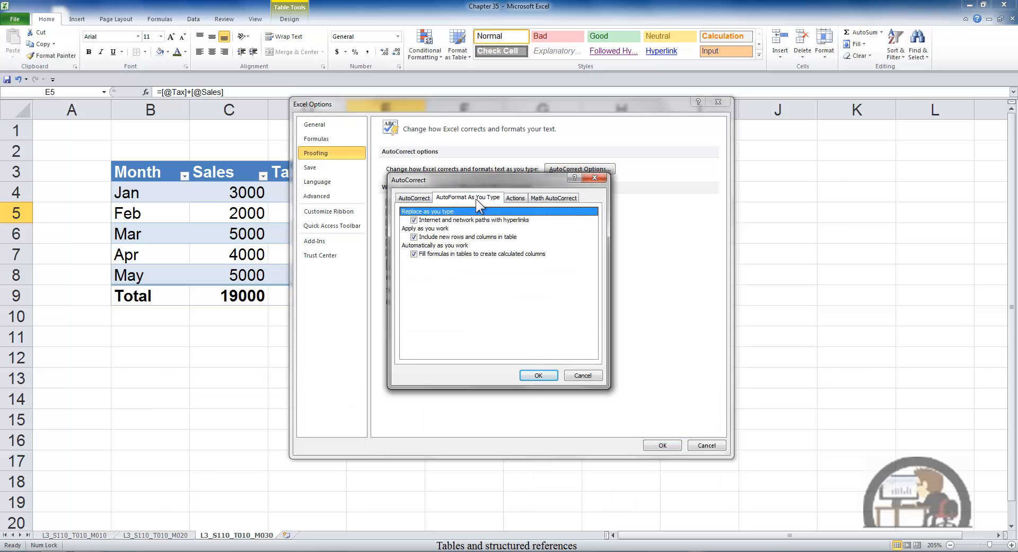
click(414, 254)
click(538, 374)
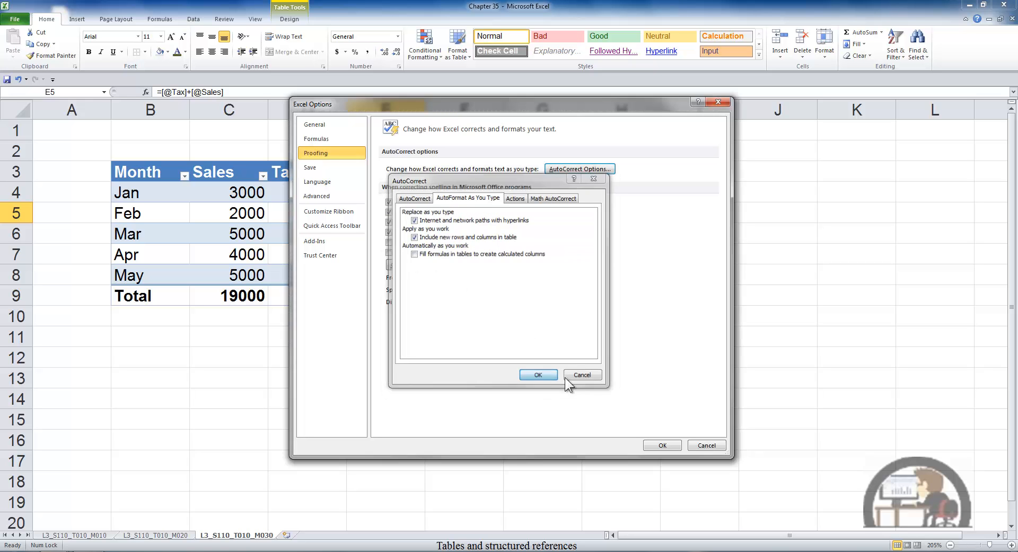
click(657, 446)
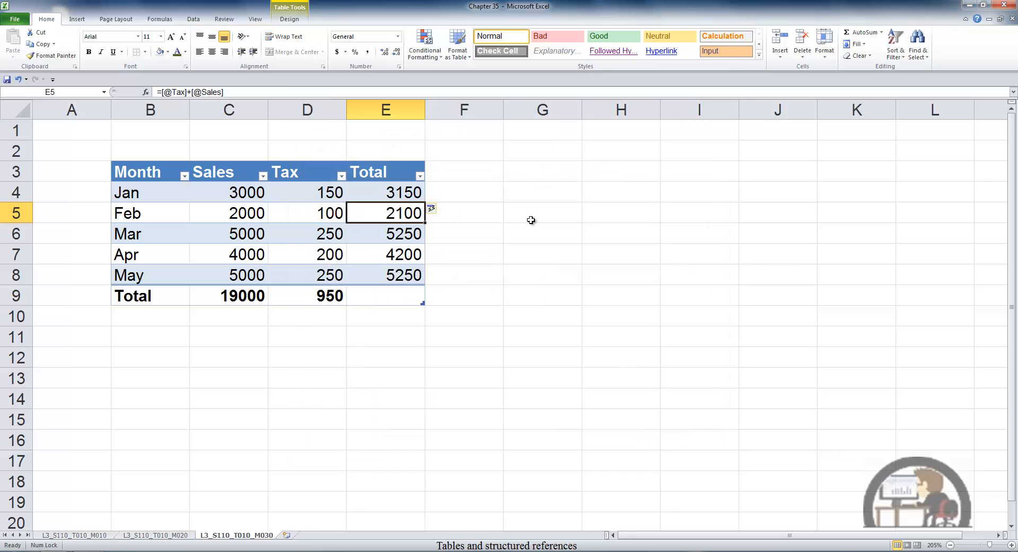
click(460, 176)
text(T)
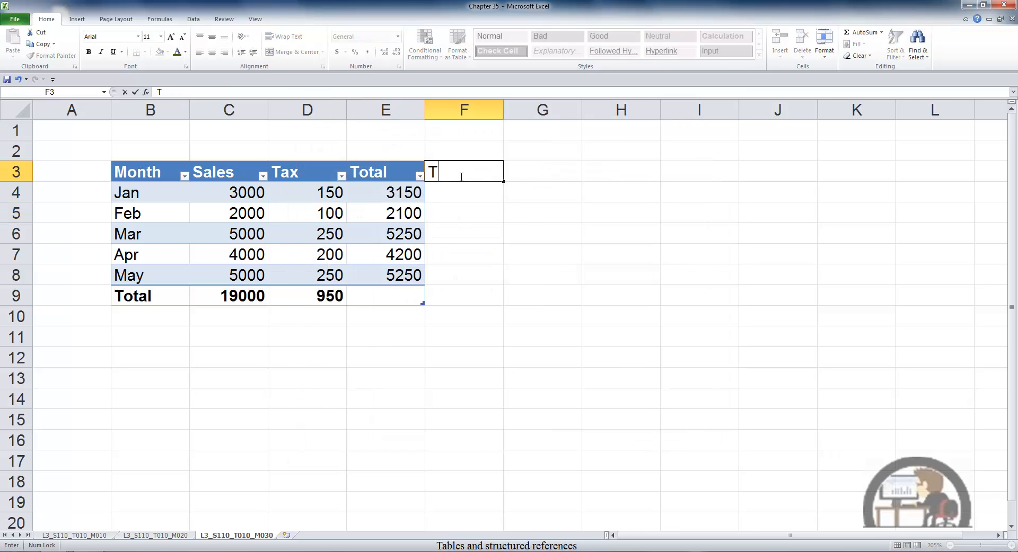
text(otal)
key(Return)
text(=)
key(Left)
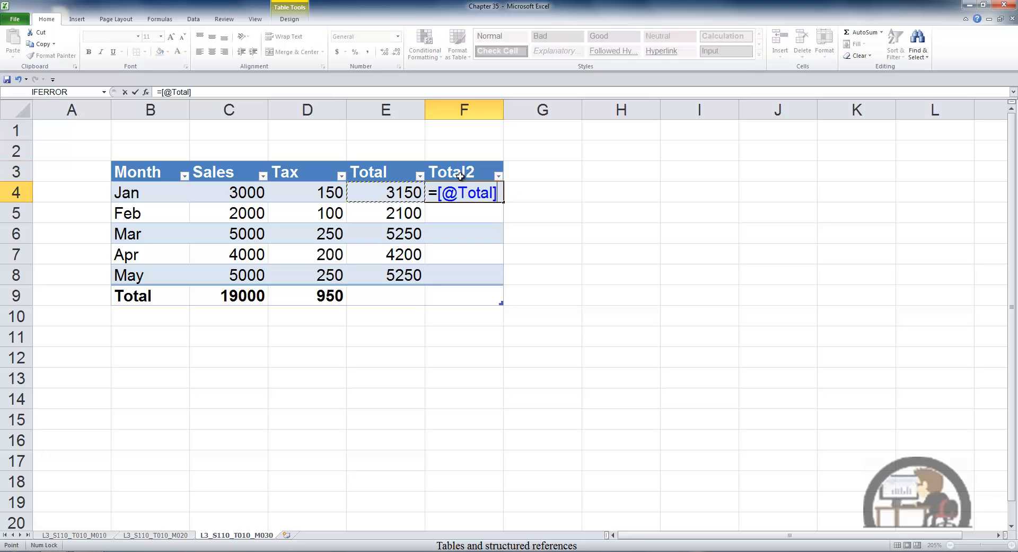
text(+)
key(Left)
key(Left)
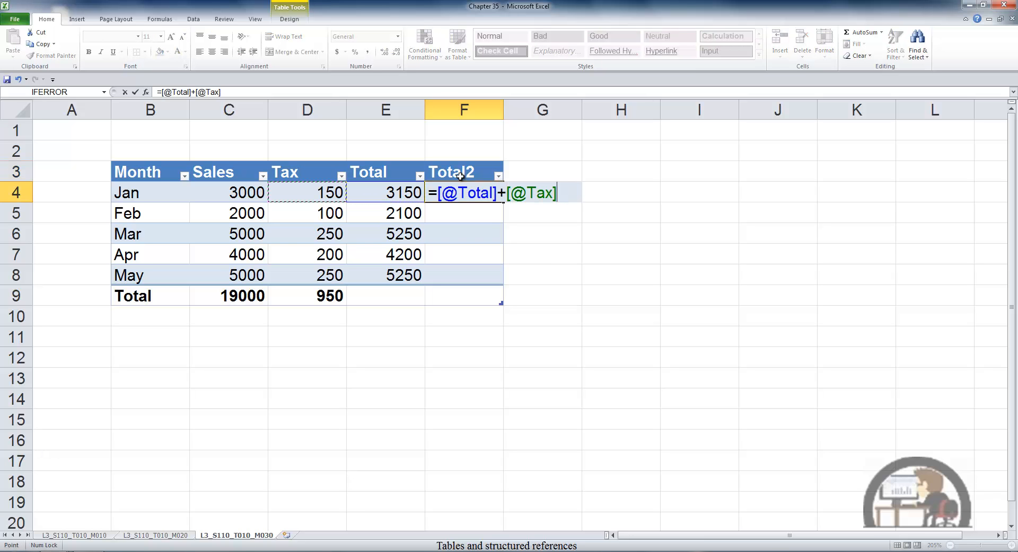
key(ctrl+Return)
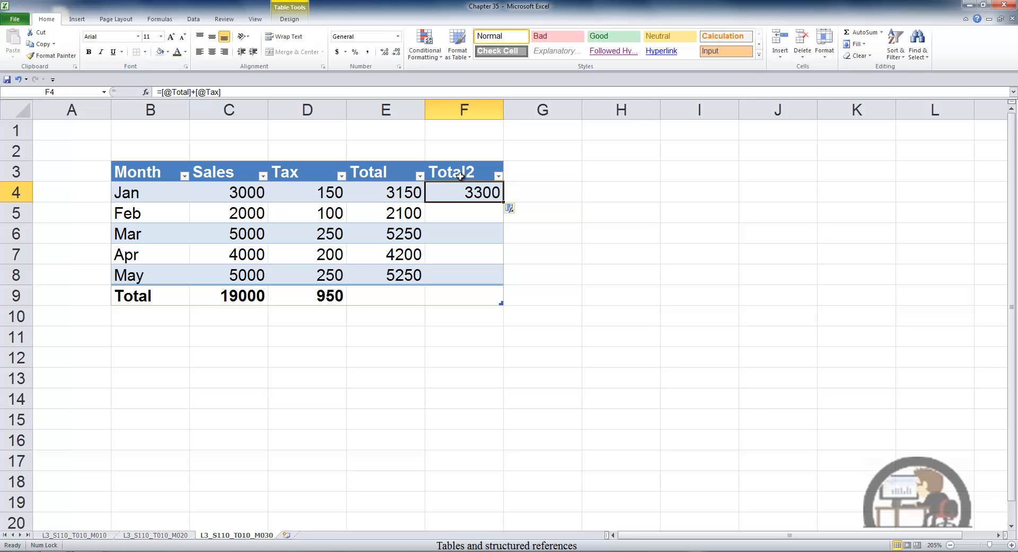